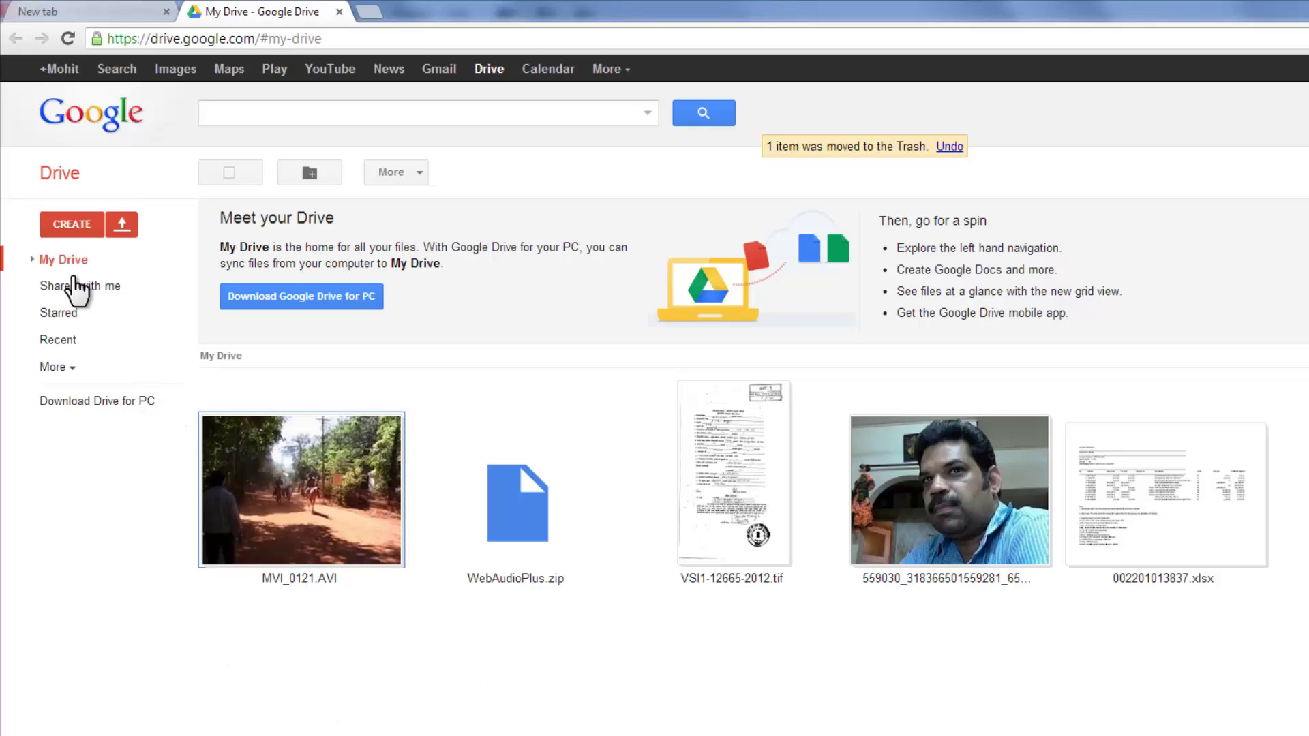
- Create a new Google Form from the Google Drive CREATE menu
click(79, 218)
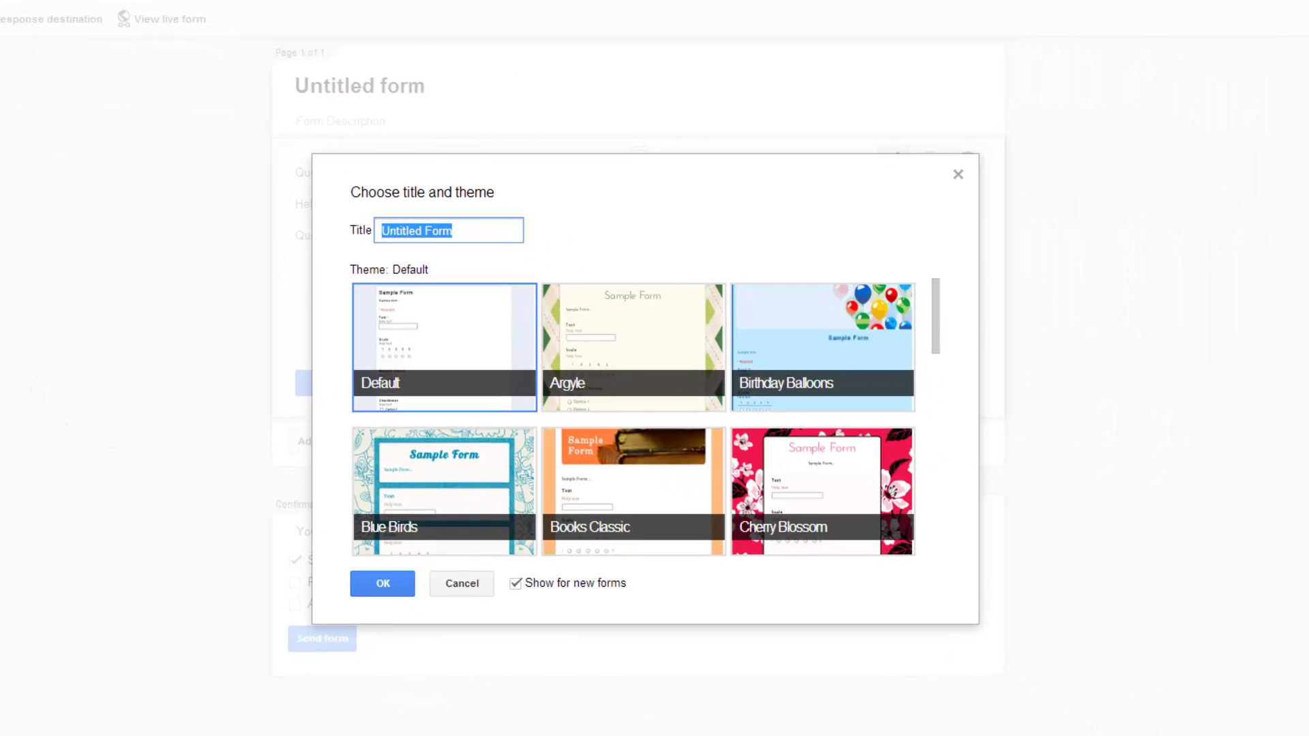
- Title the form 'course enquiry' and apply the Letterhead theme
text(cour)
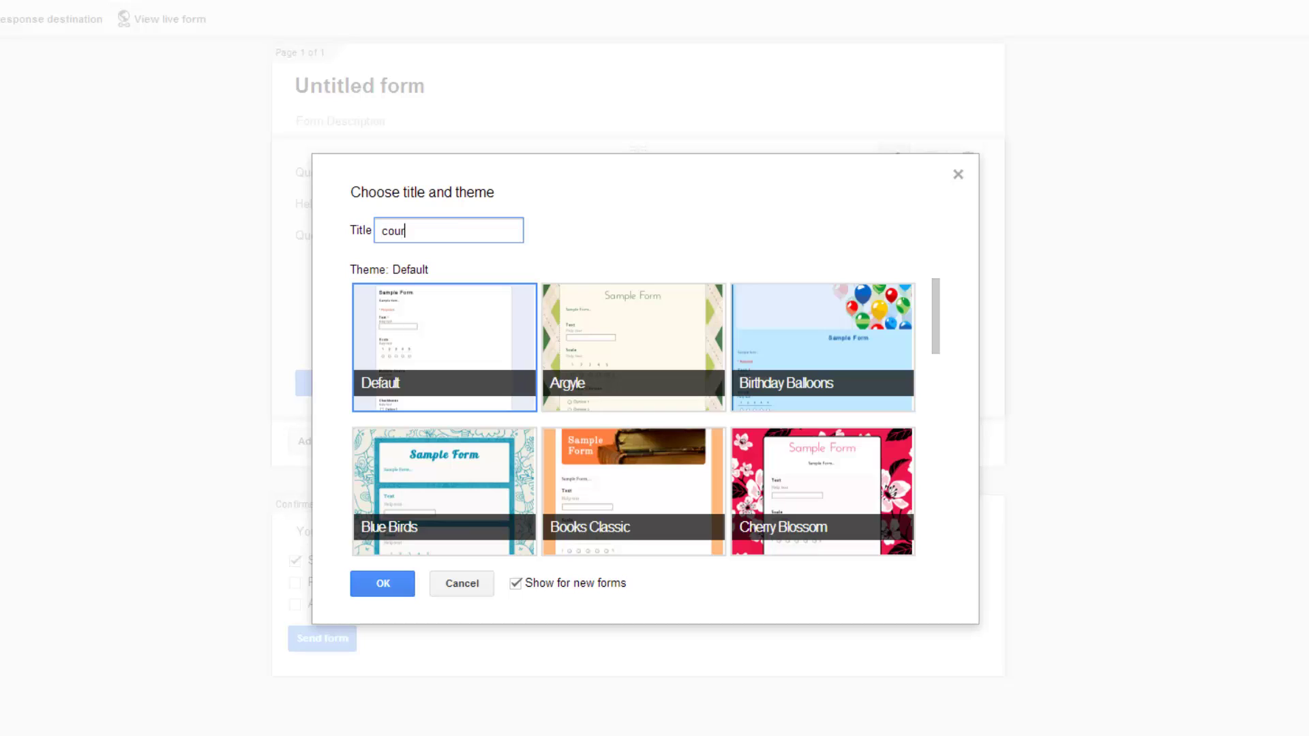
text(se enquiry)
scroll(685, 464, down, 3)
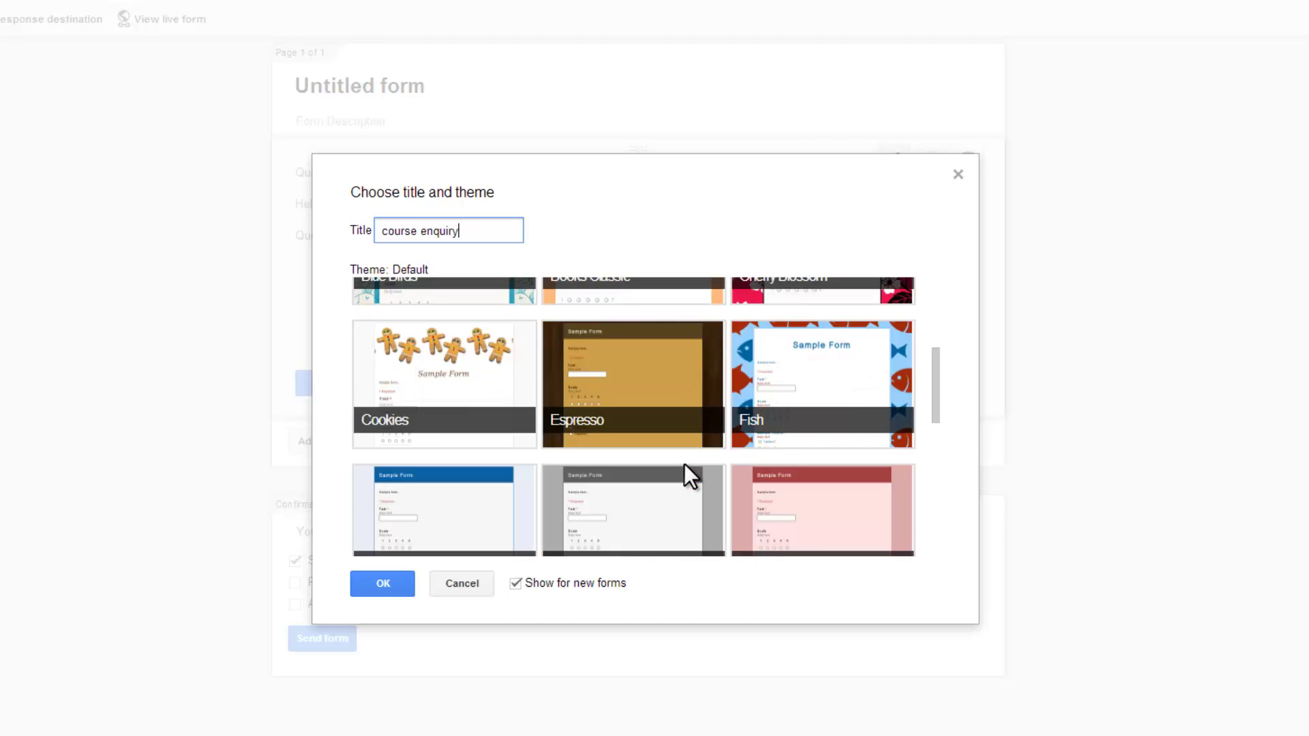
scroll(684, 464, down, 1)
scroll(685, 463, down, 2)
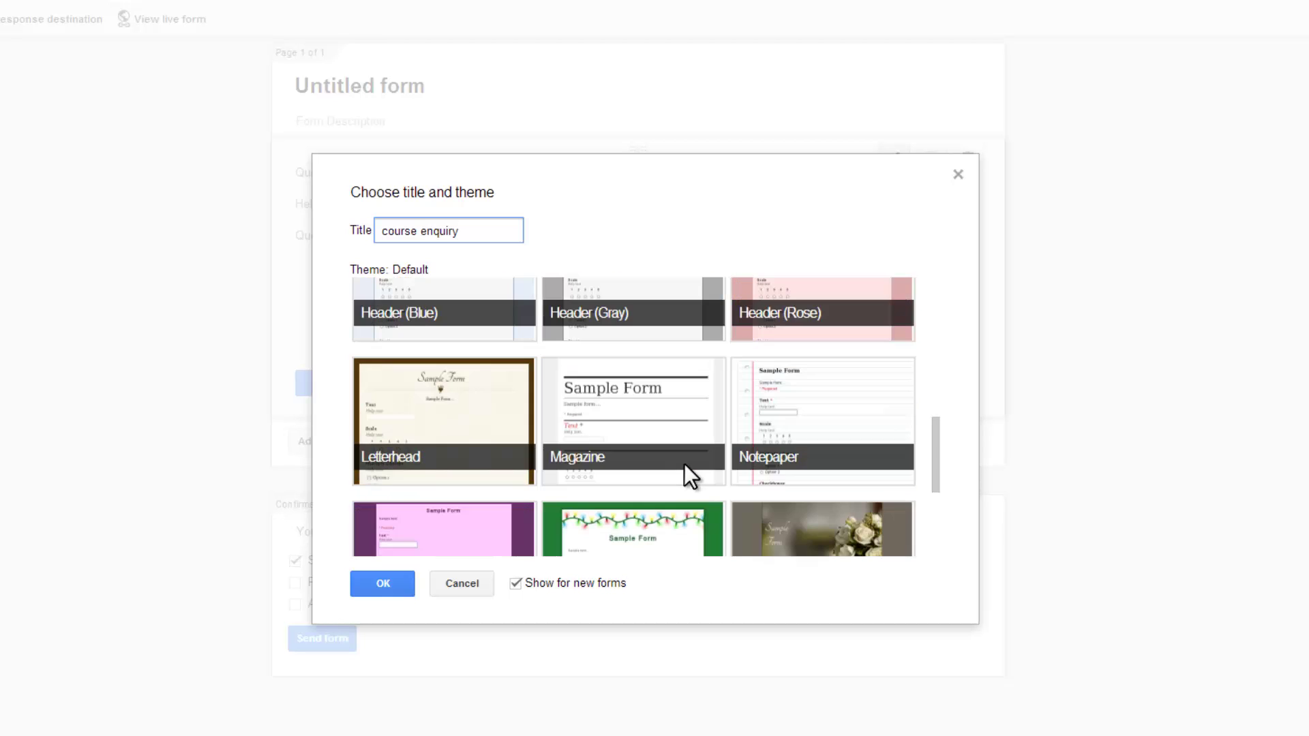
click(425, 415)
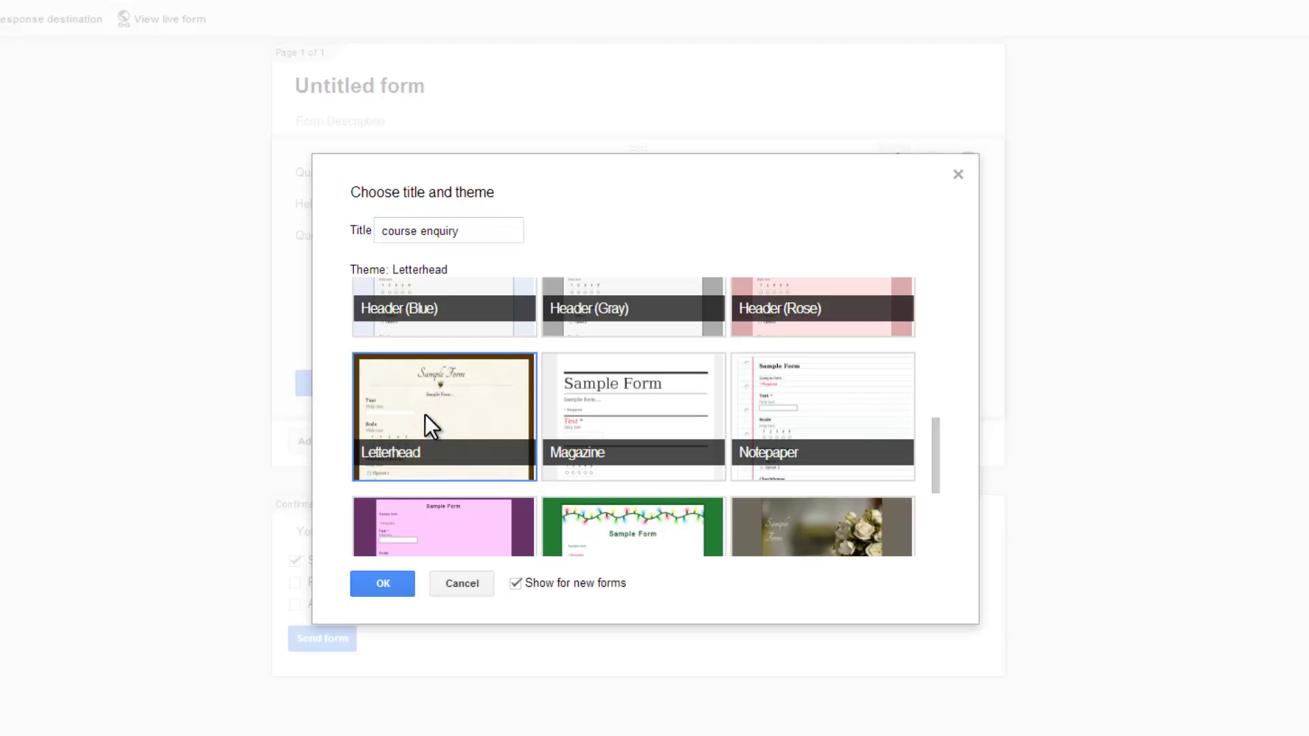
click(403, 579)
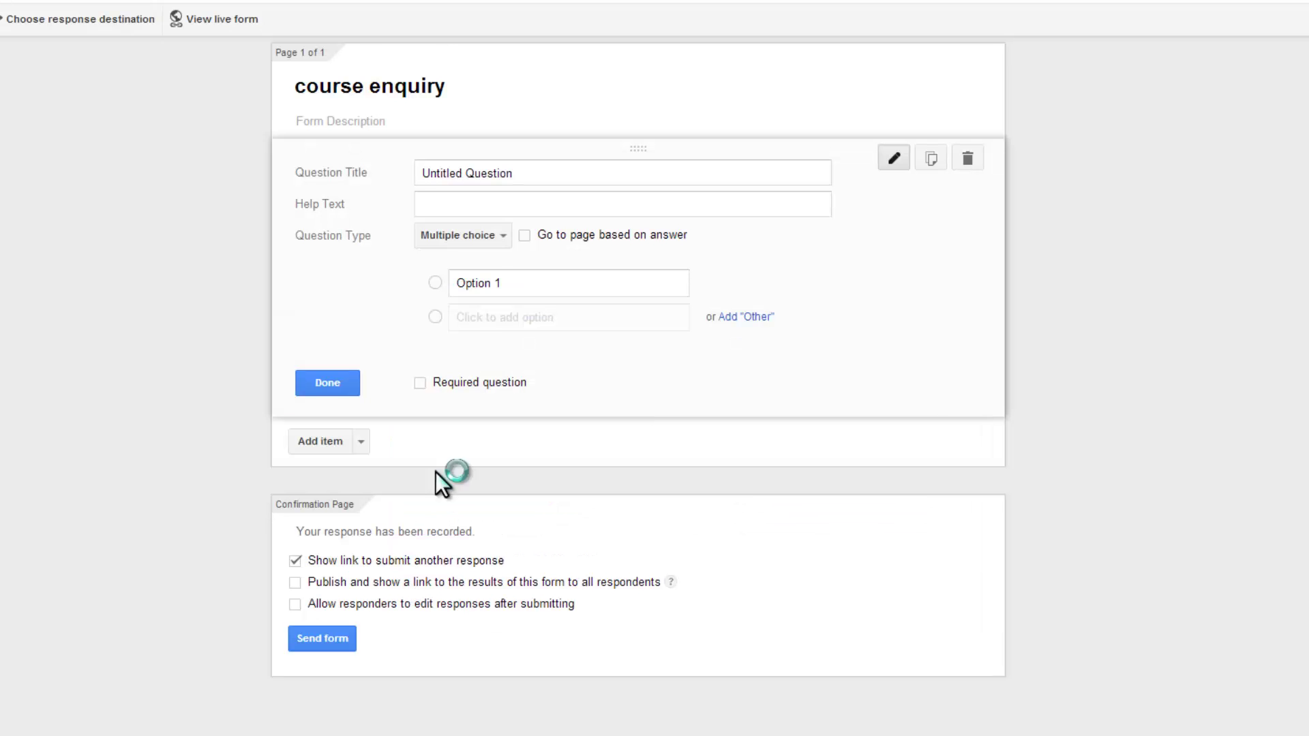
- Turn the first question into a required text question titled 'Name:'
click(536, 173)
text(Name)
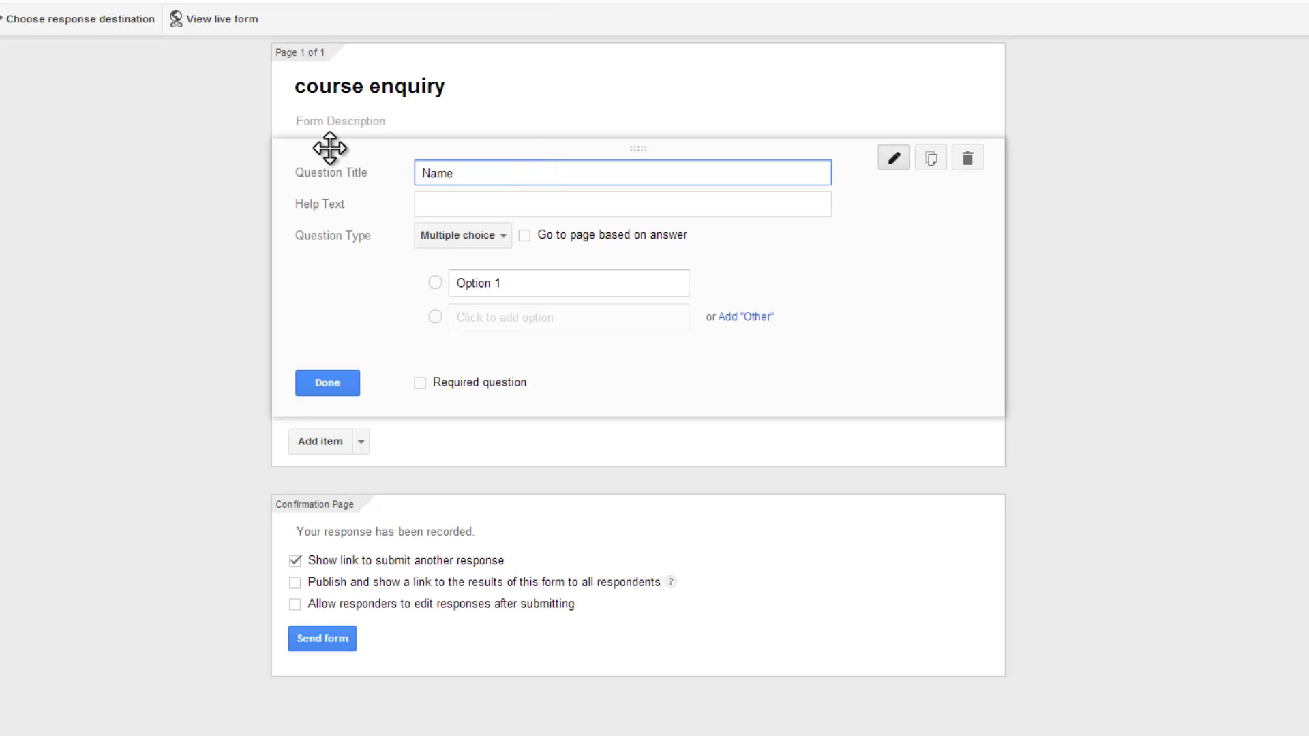
text(:)
click(503, 236)
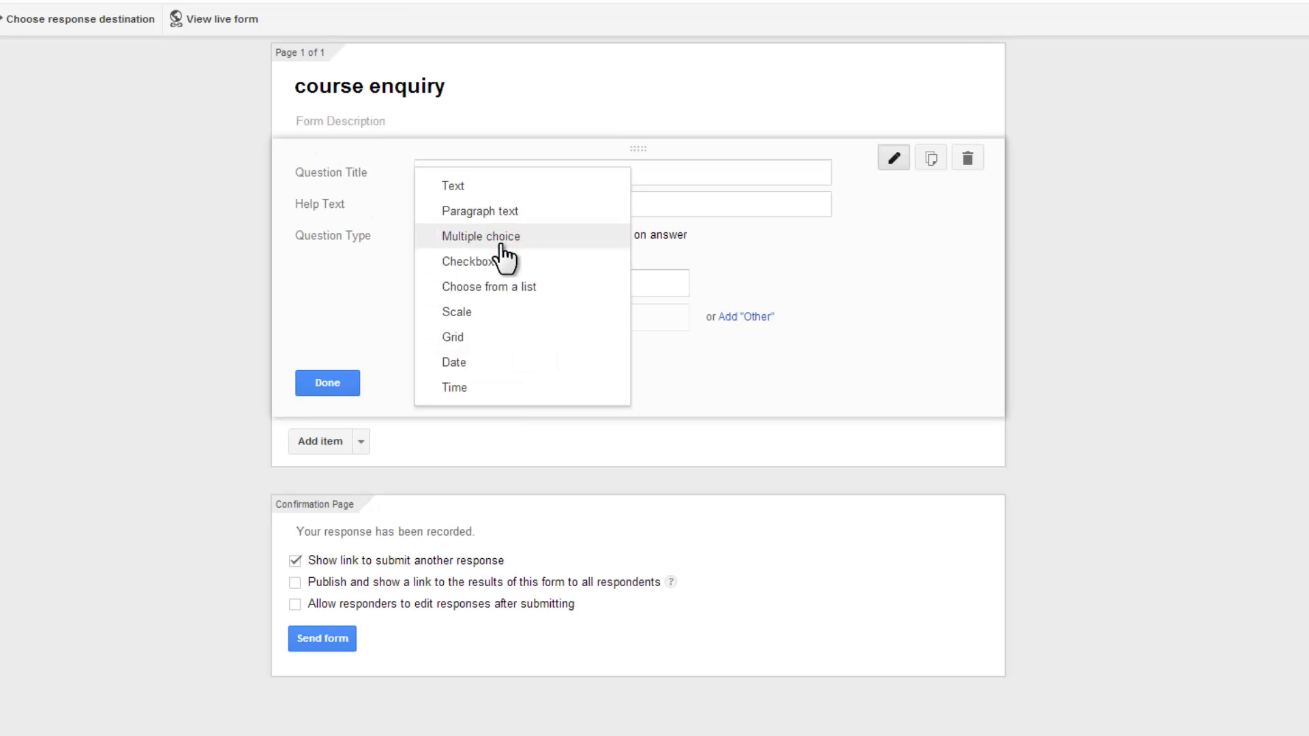
click(461, 183)
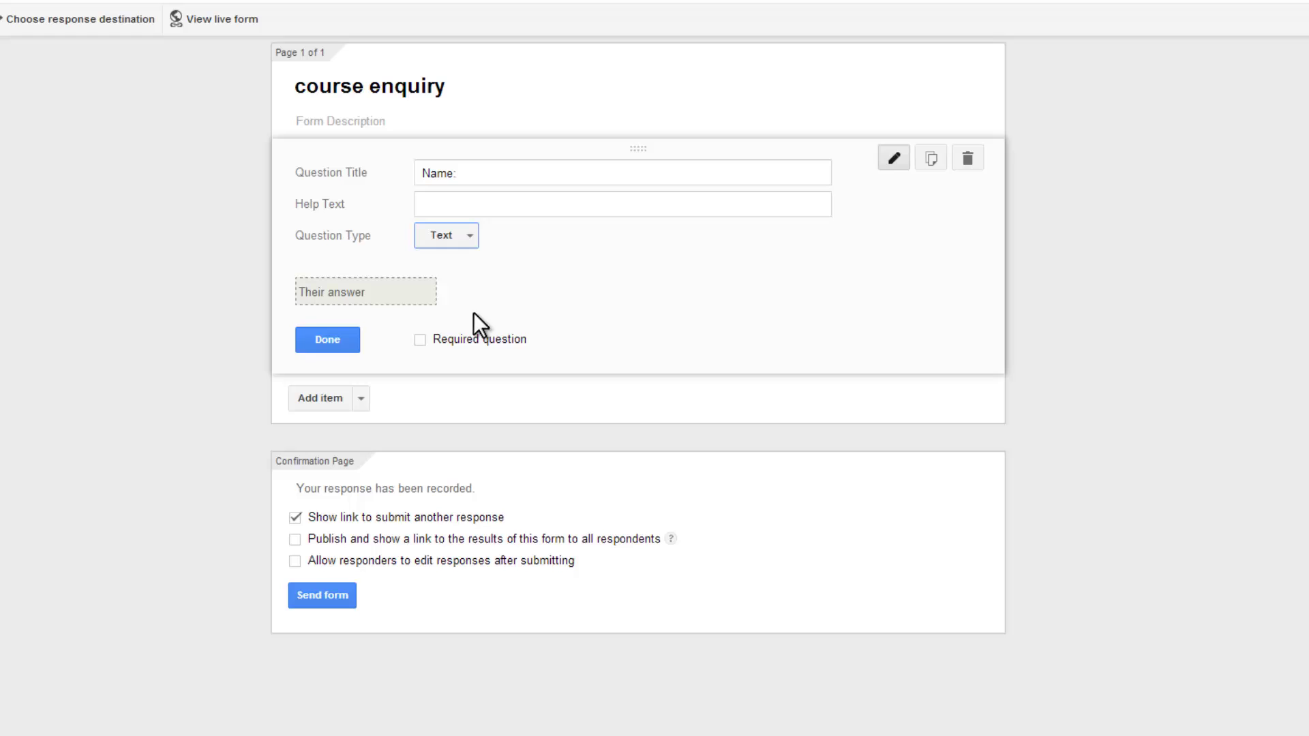
click(420, 339)
- Add a second required text question titled 'Email:'
click(315, 402)
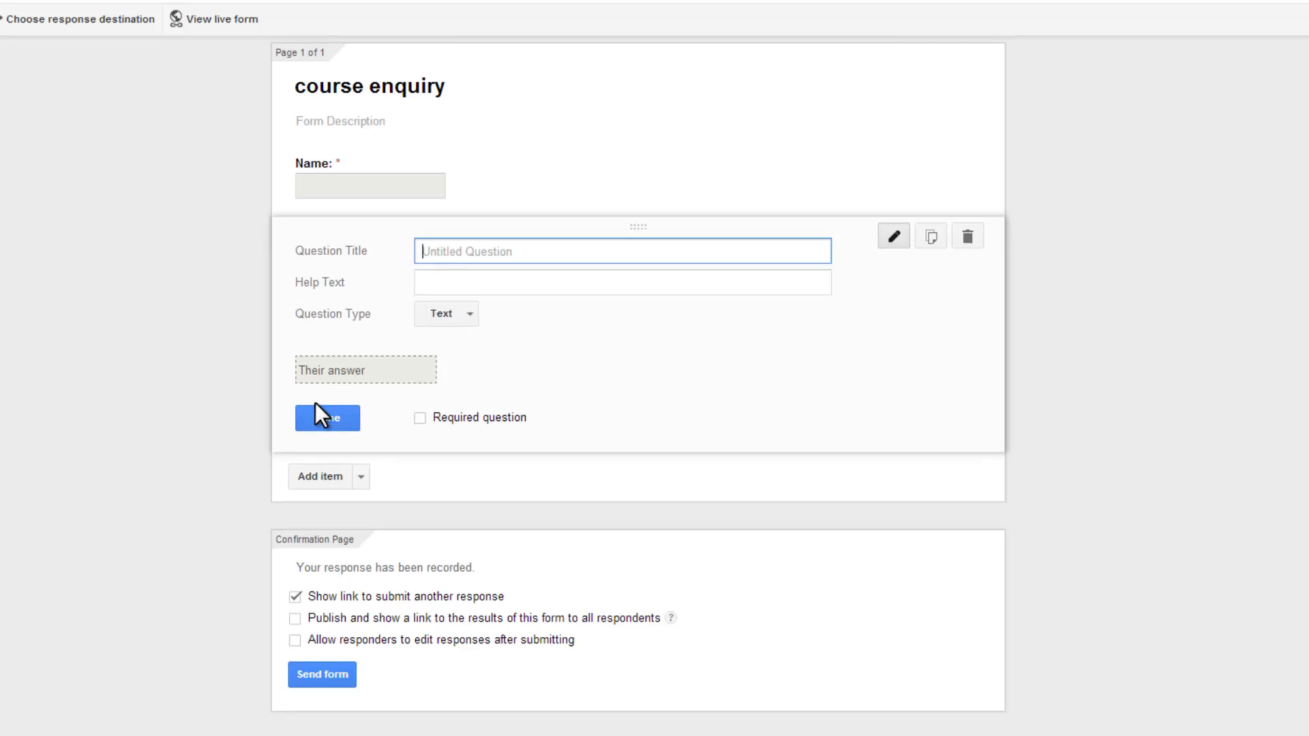
text(Email:)
click(421, 419)
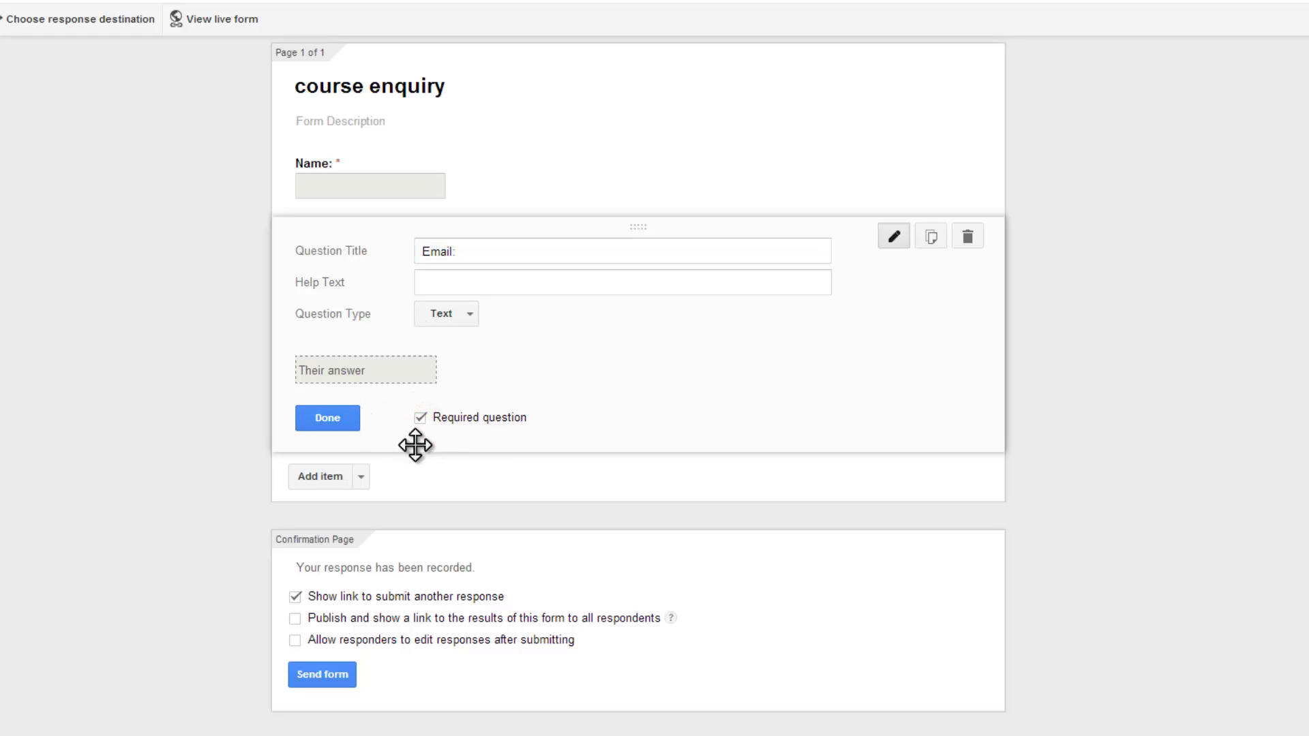
- Add a paragraph-text 'Comments' question with help text 'pls make it short'
click(330, 478)
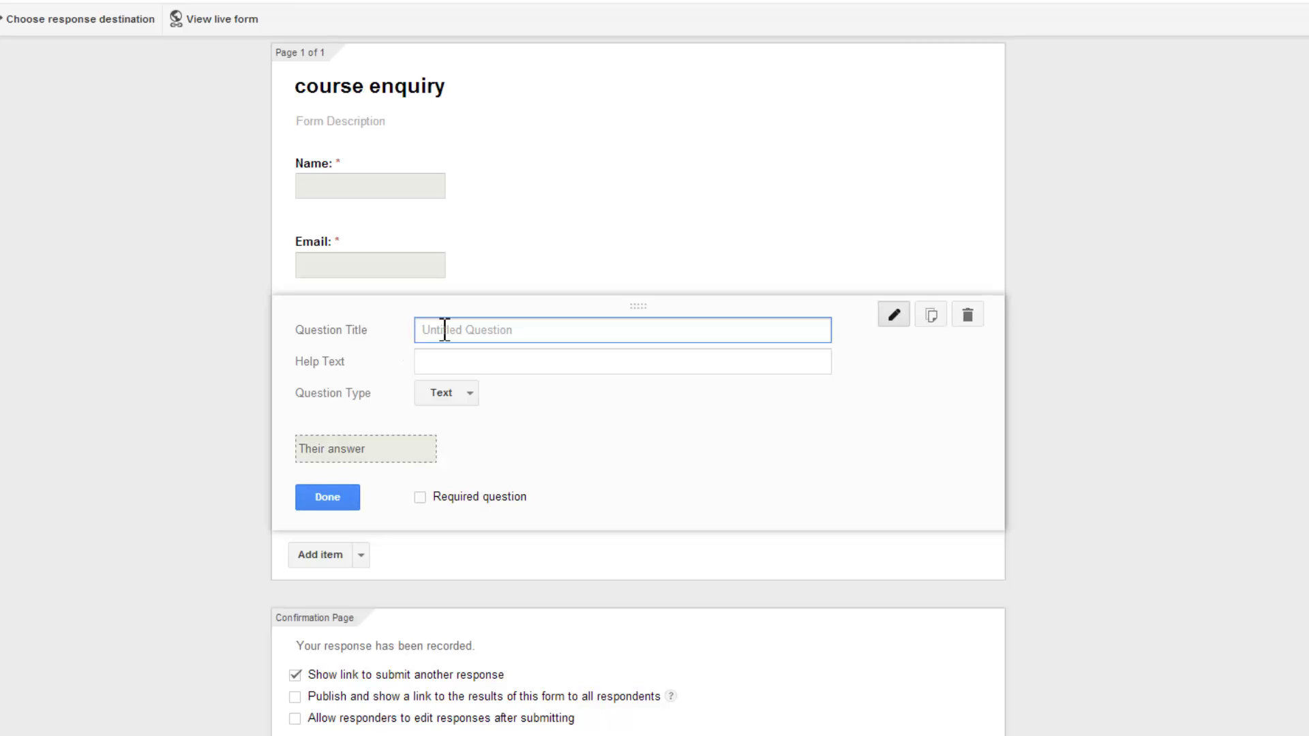
text(Comments)
click(449, 365)
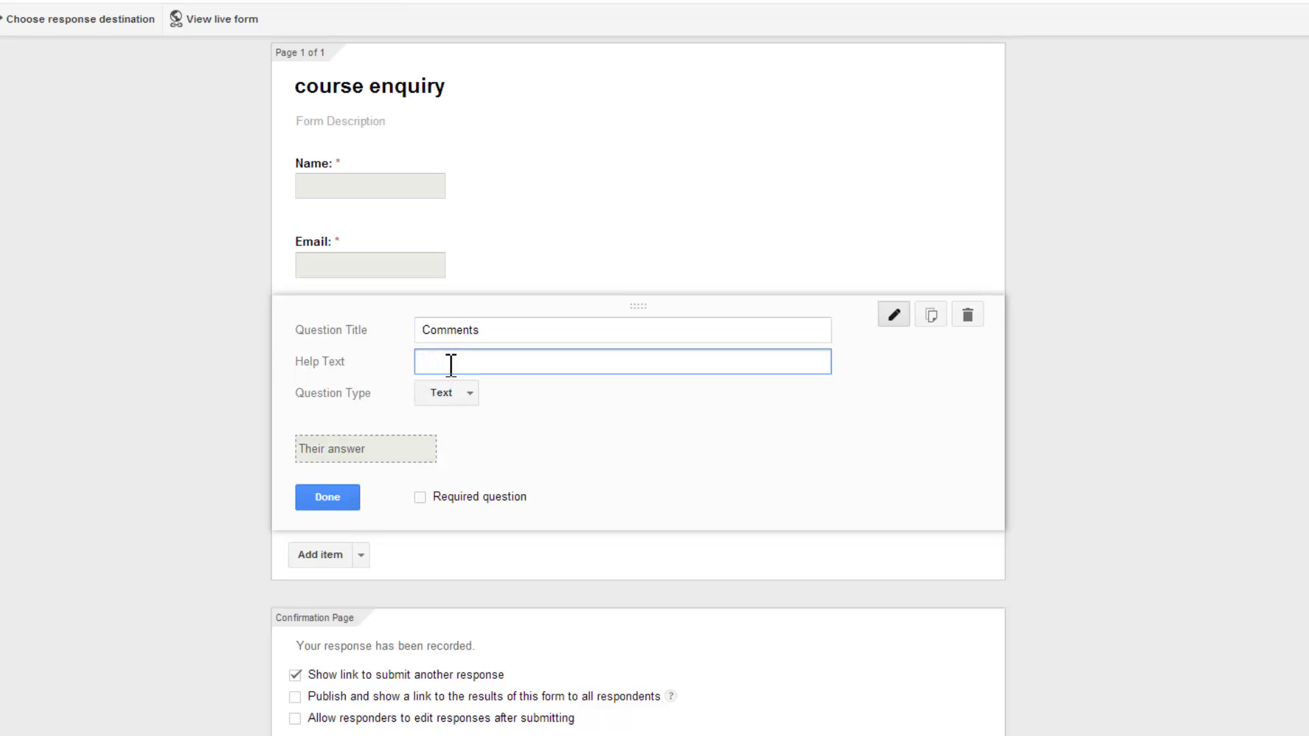
text(pls make it short)
click(464, 395)
click(462, 416)
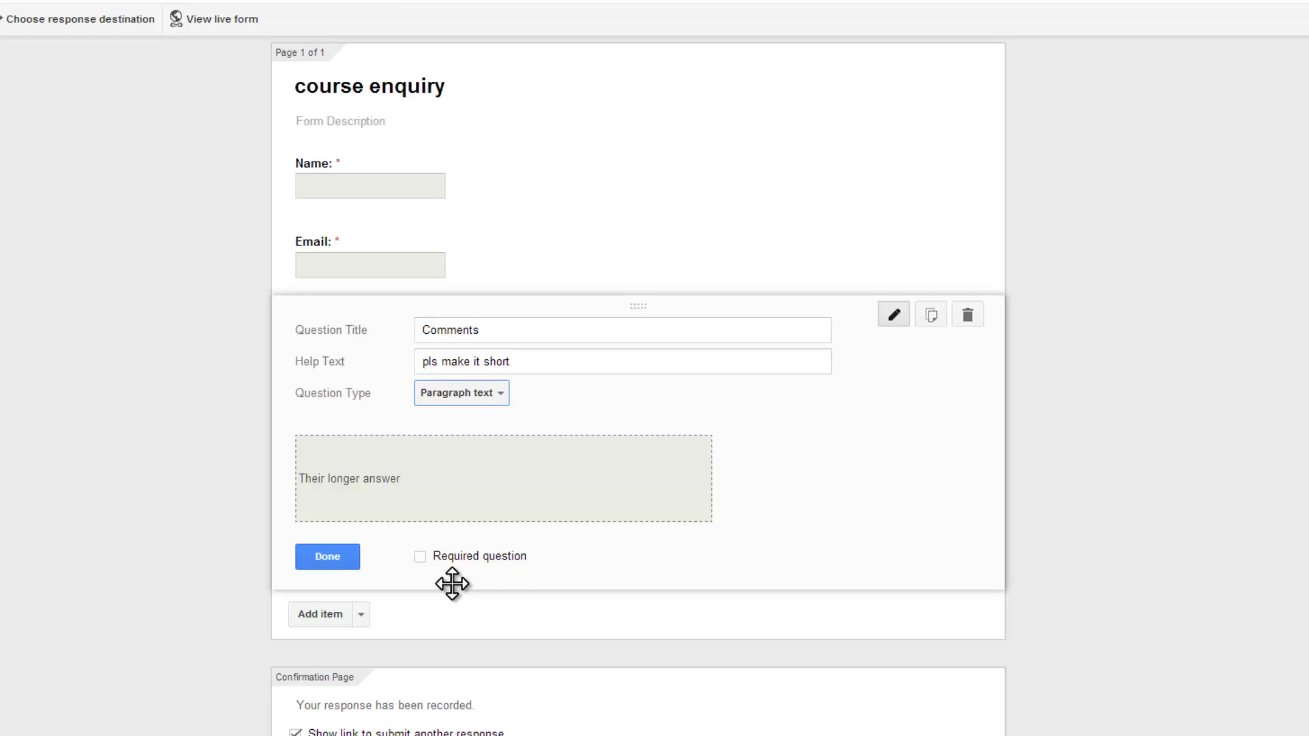
- Finish the Comments question and let responders edit responses after submitting
click(328, 557)
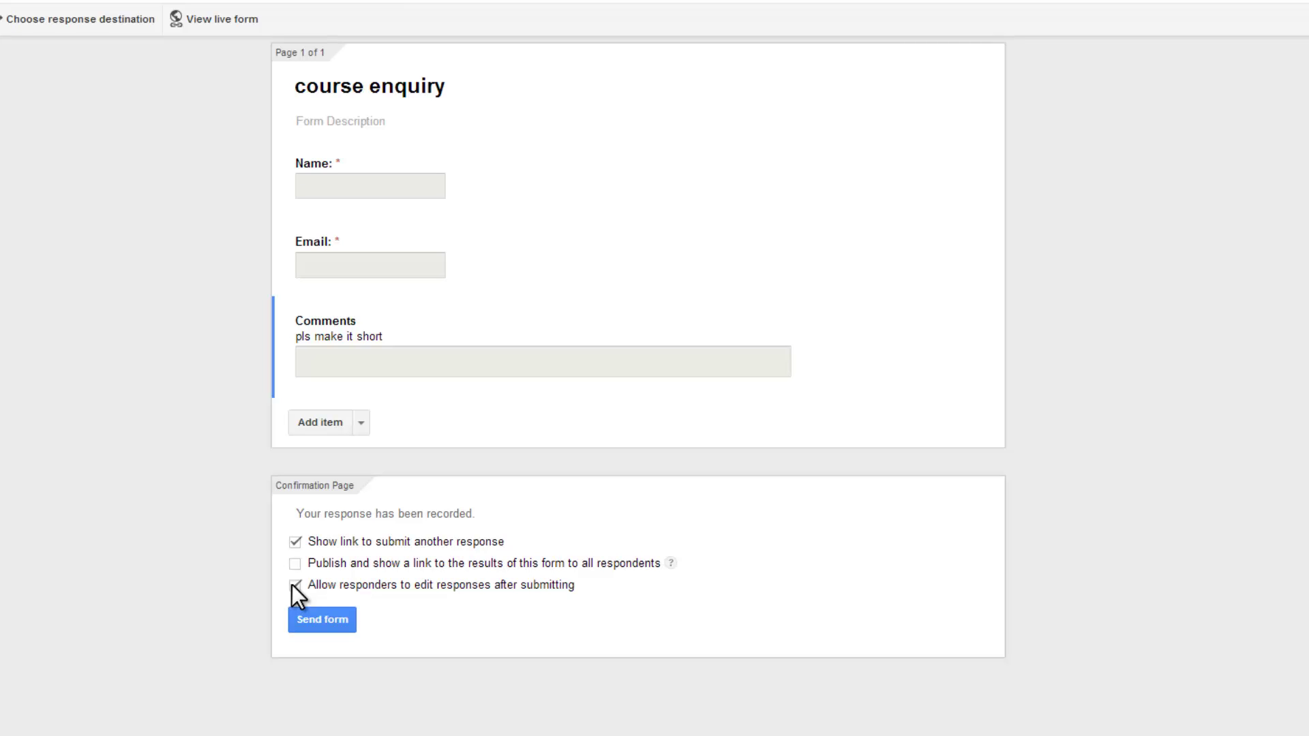
- Bring up the form's embed HTML code, sized 760 by 500 pixels
click(324, 619)
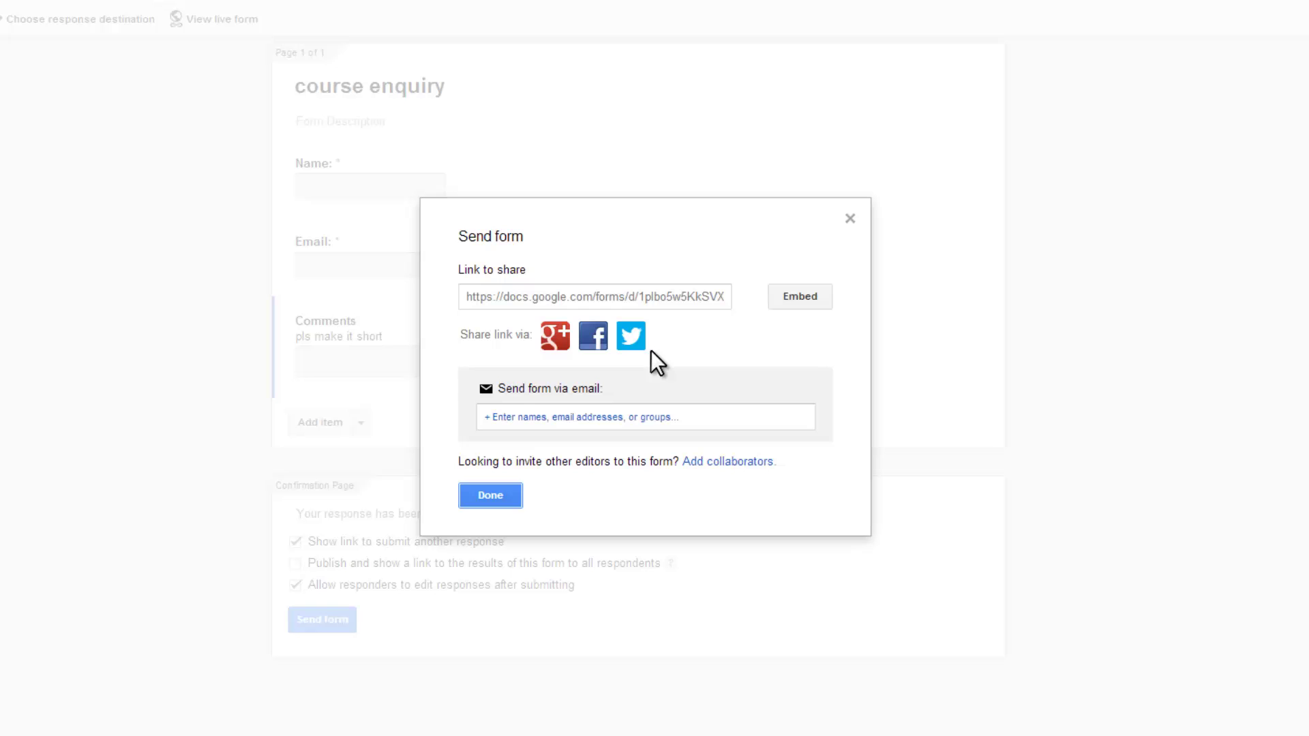
click(628, 418)
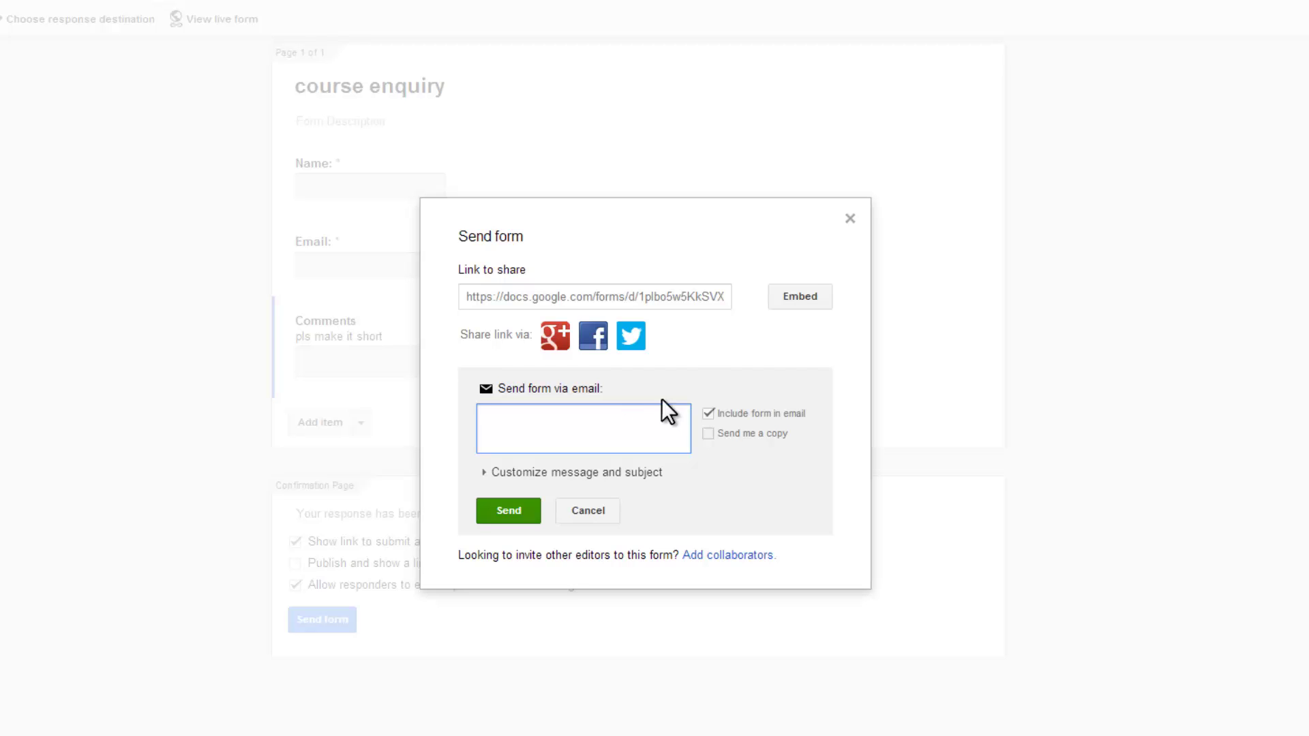
click(790, 300)
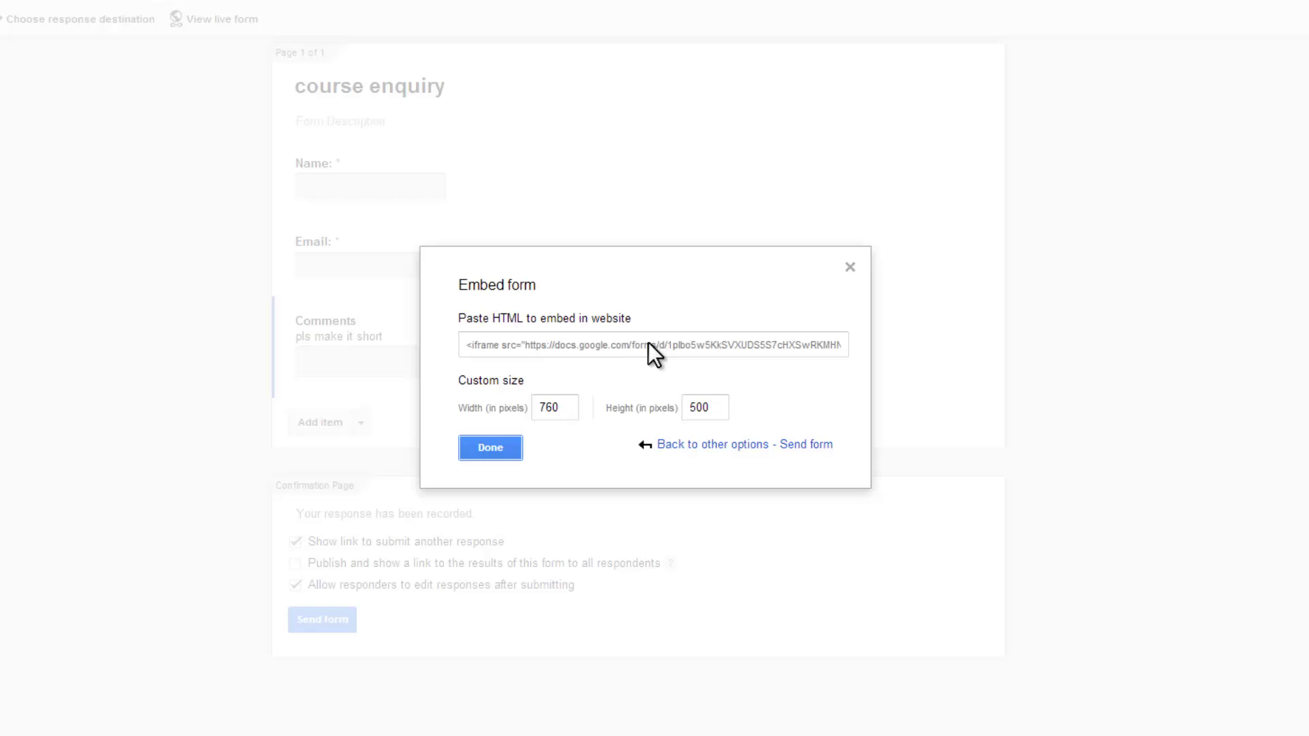
- Change the embed height to 640 pixels, copy the embed code, and close the dialog
click(648, 342)
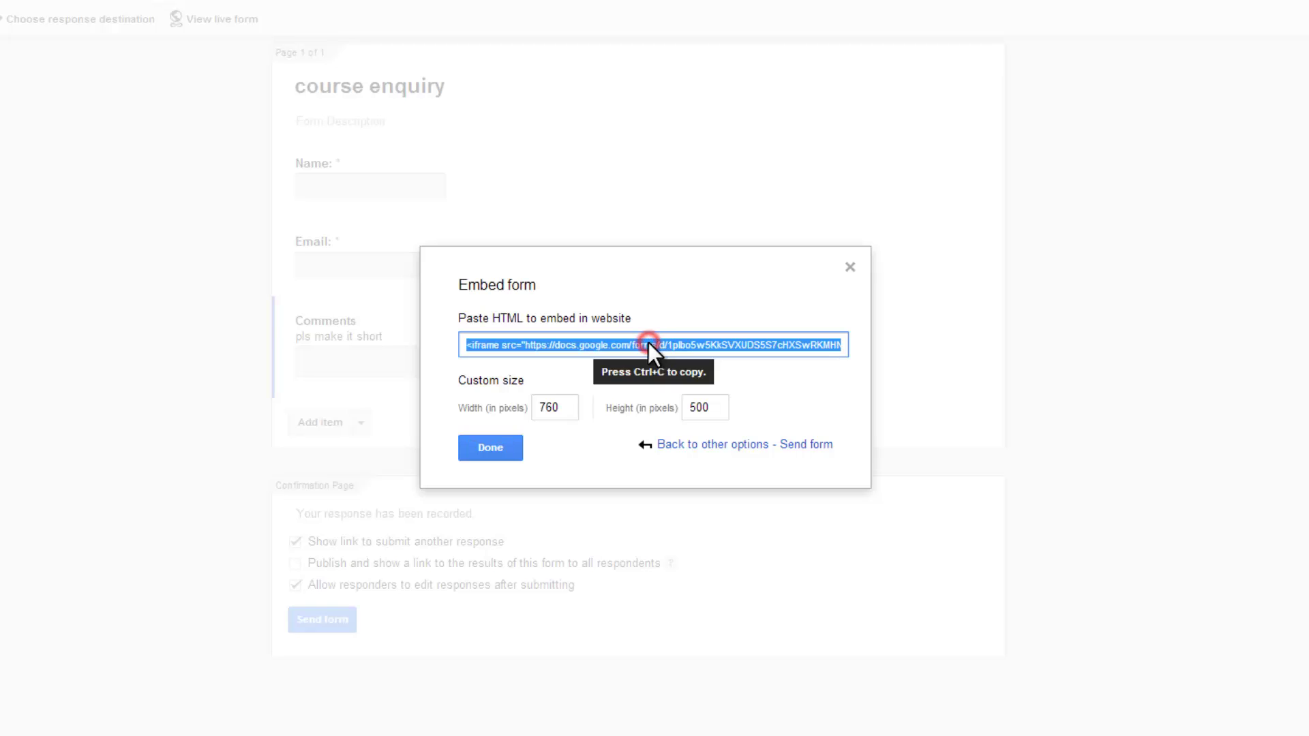
double_click(703, 407)
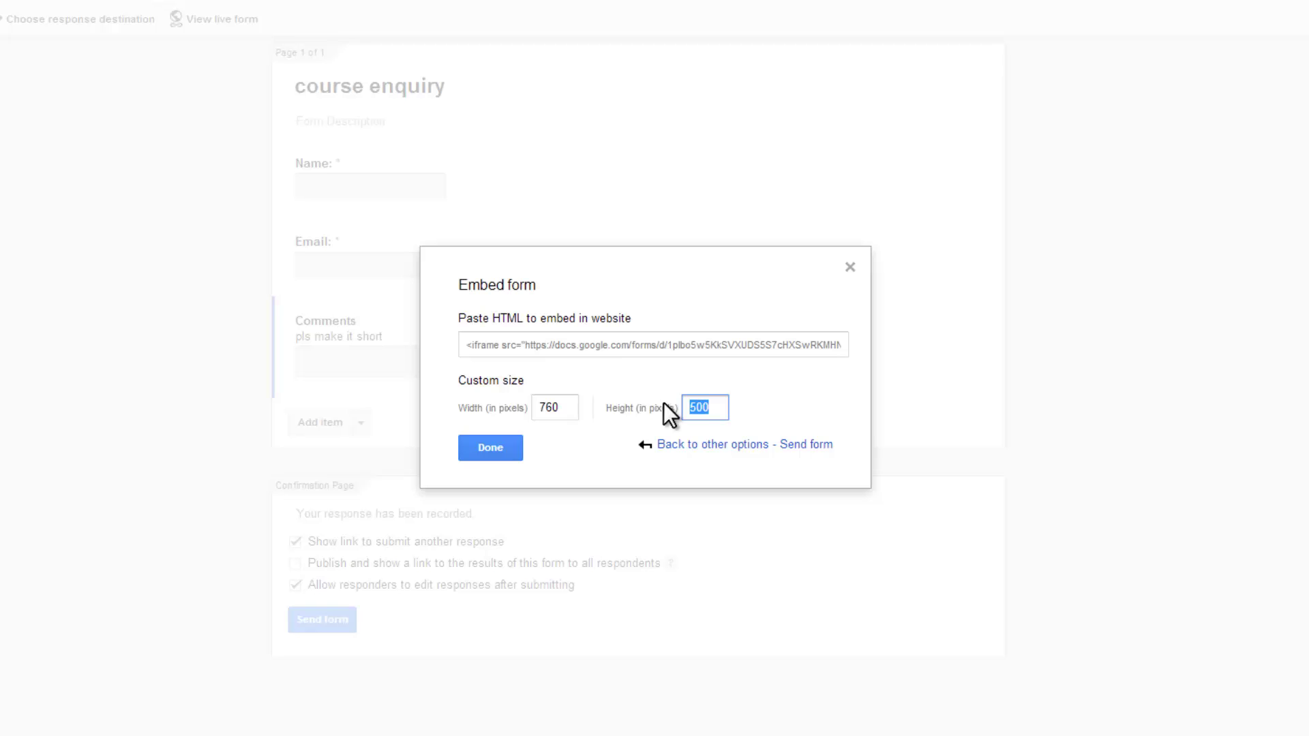
text(640)
click(591, 345)
right_click(590, 345)
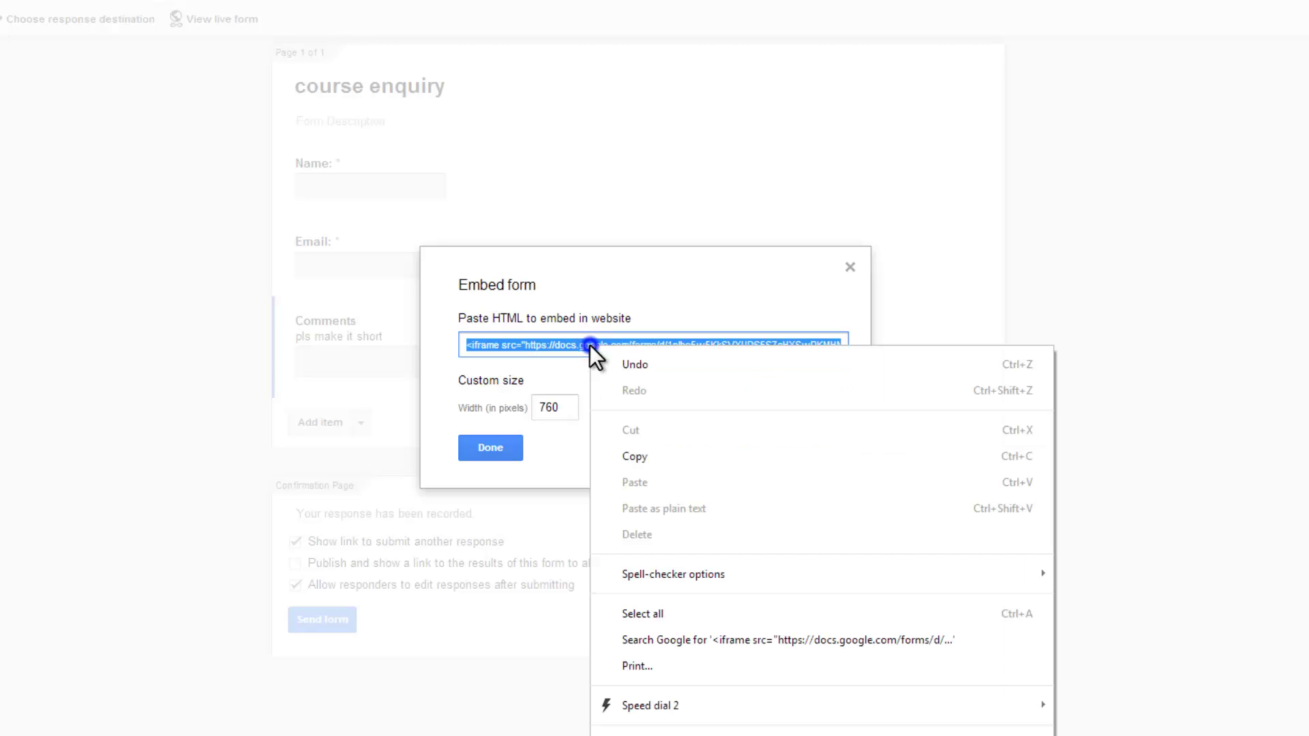
click(638, 450)
click(504, 448)
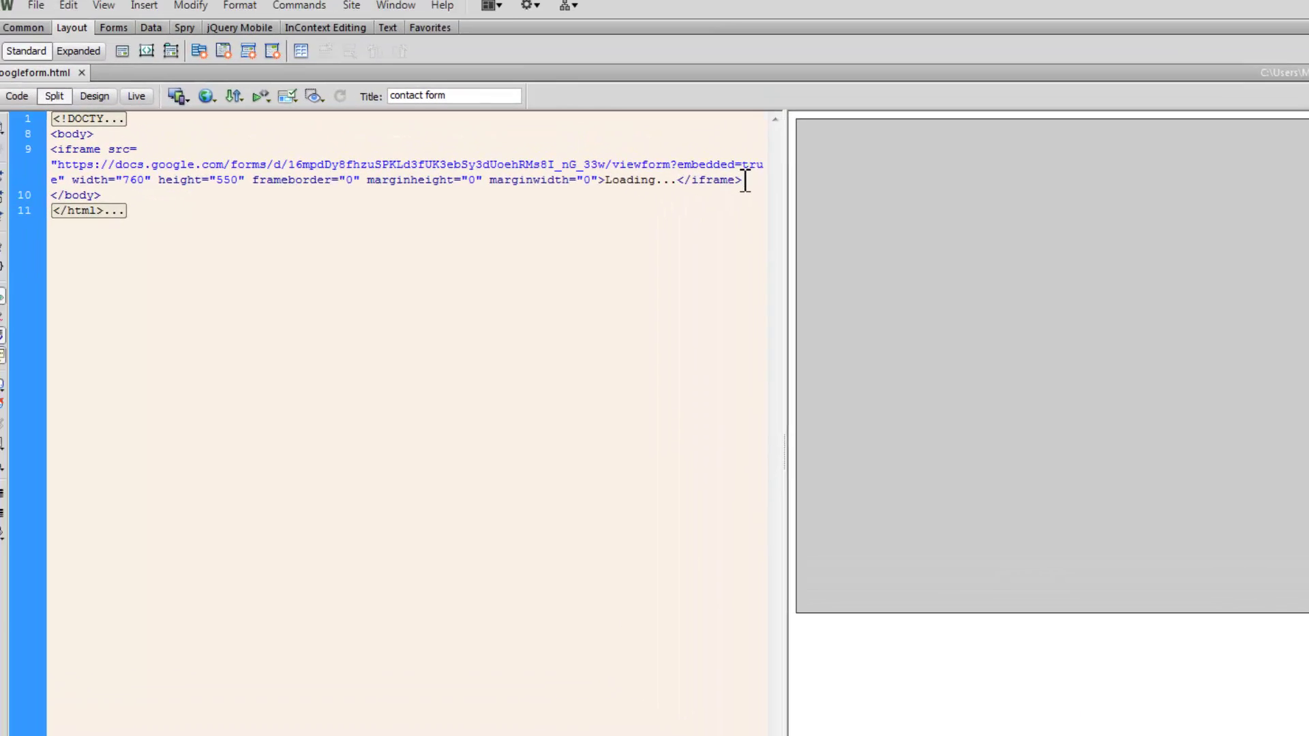
- Replace the old iframe in googleform.html with the copied embed code and preview in Chrome
mouse_move(758, 189)
mouse_down()
mouse_move(68, 146)
mouse_move(60, 159)
mouse_up()
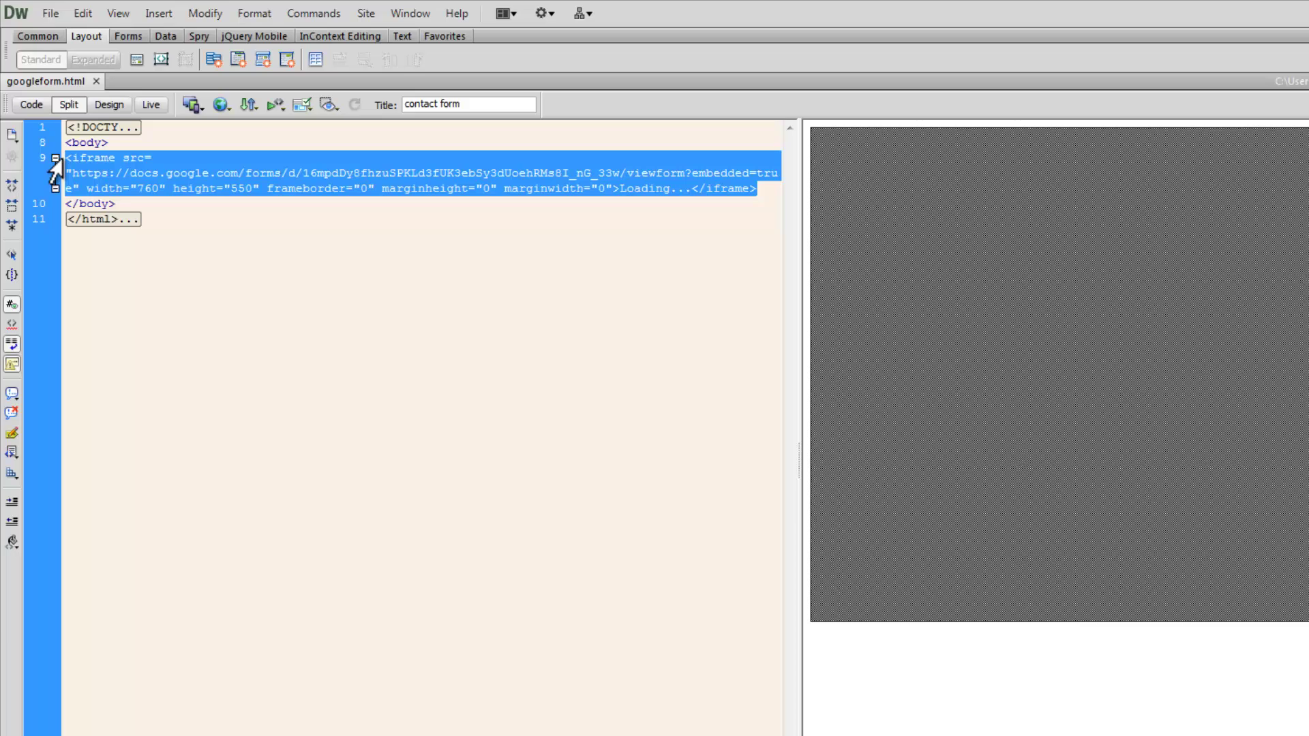
key(ctrl+v)
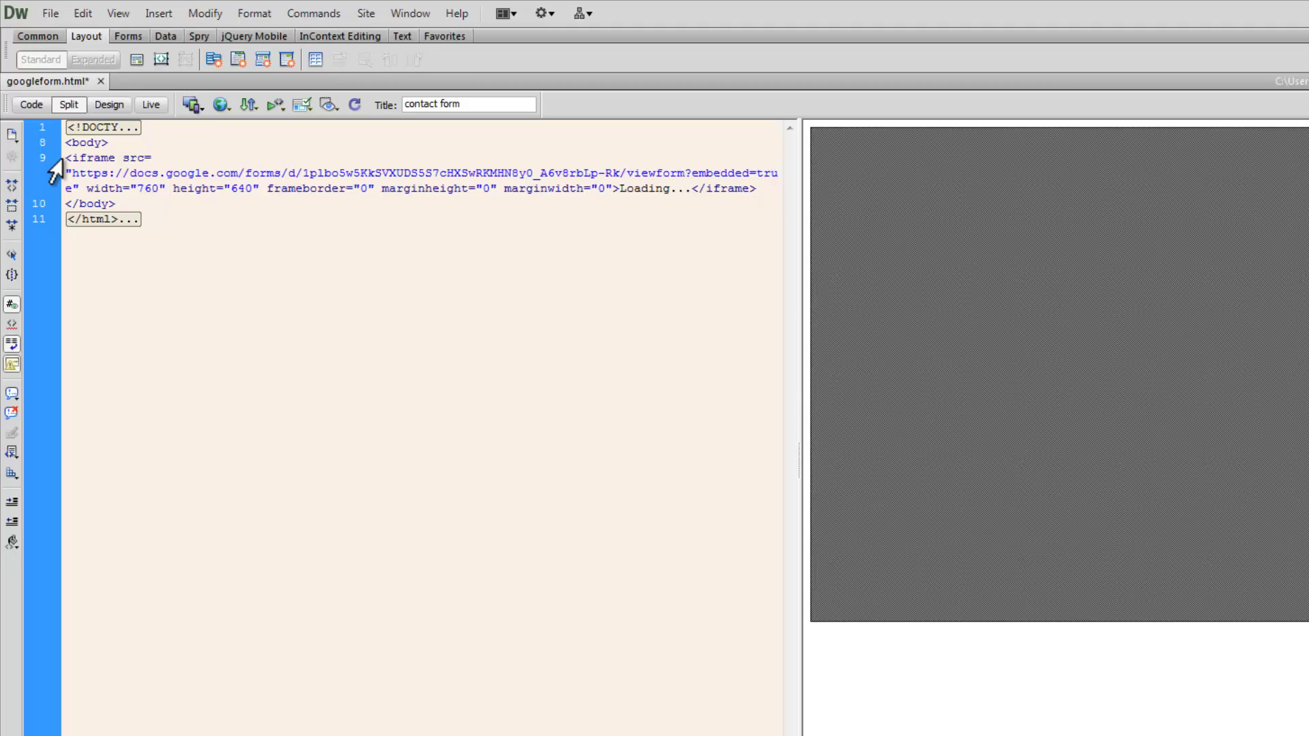
click(134, 159)
double_click(134, 159)
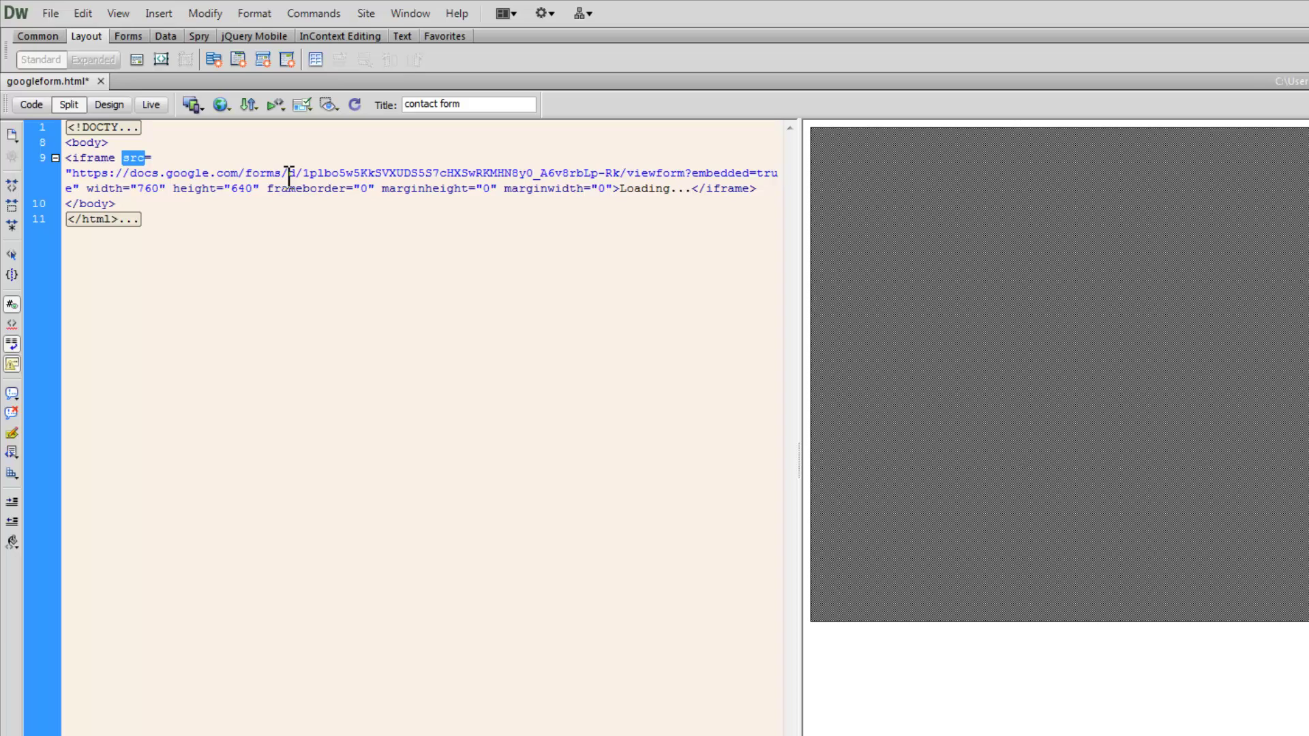
click(225, 106)
click(235, 122)
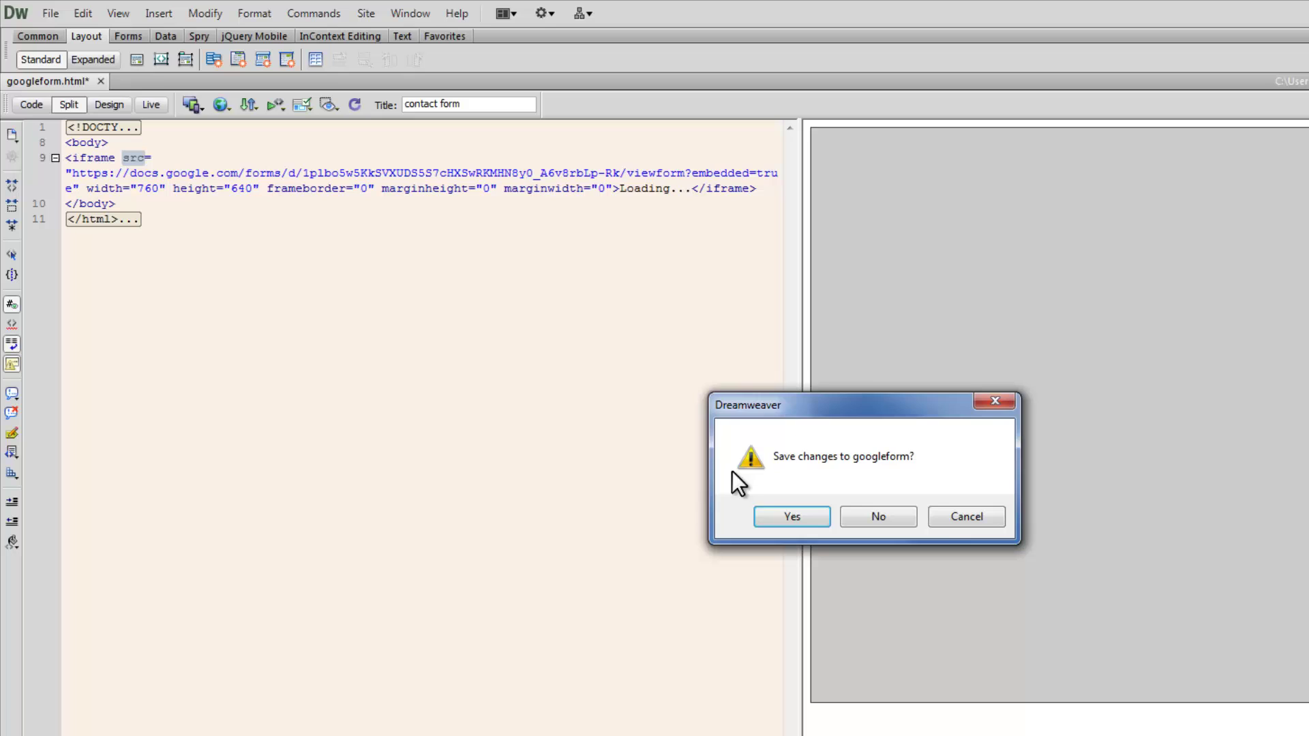
- Save googleform and scroll the embedded course enquiry form in Chrome
click(777, 513)
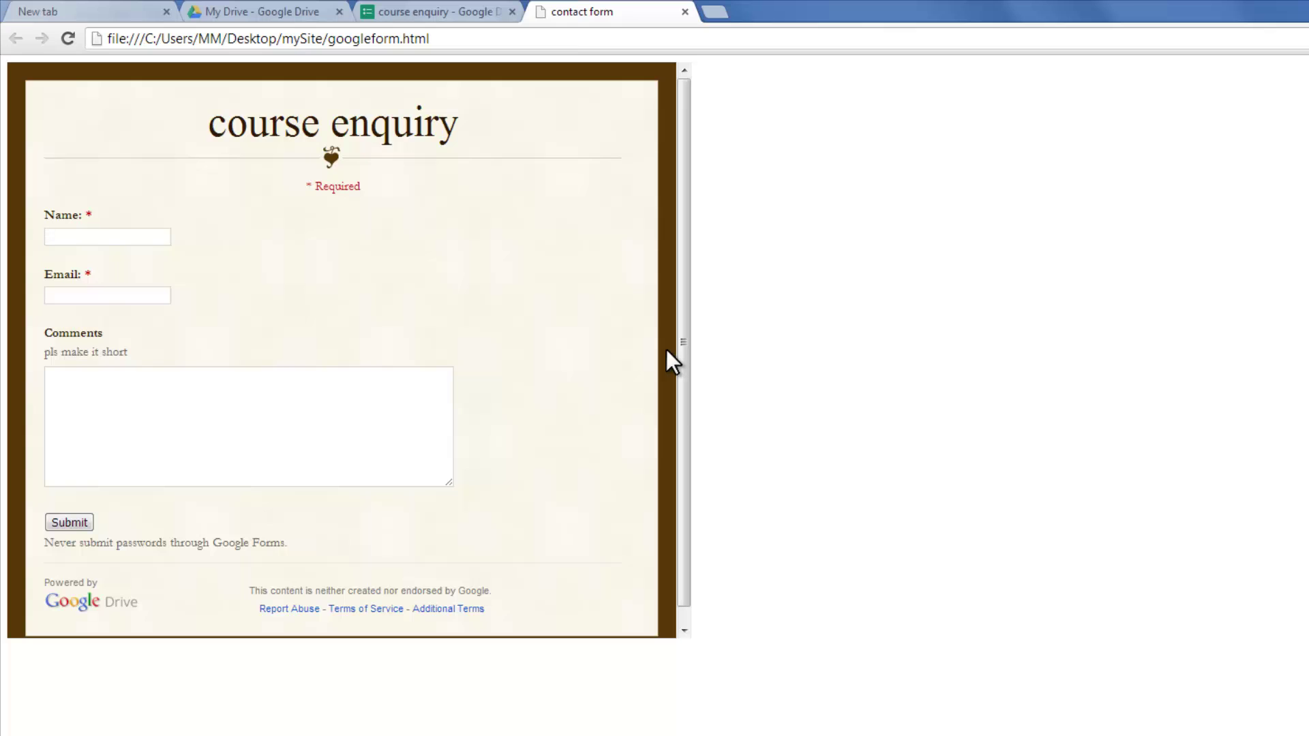
drag(683, 347, 684, 444)
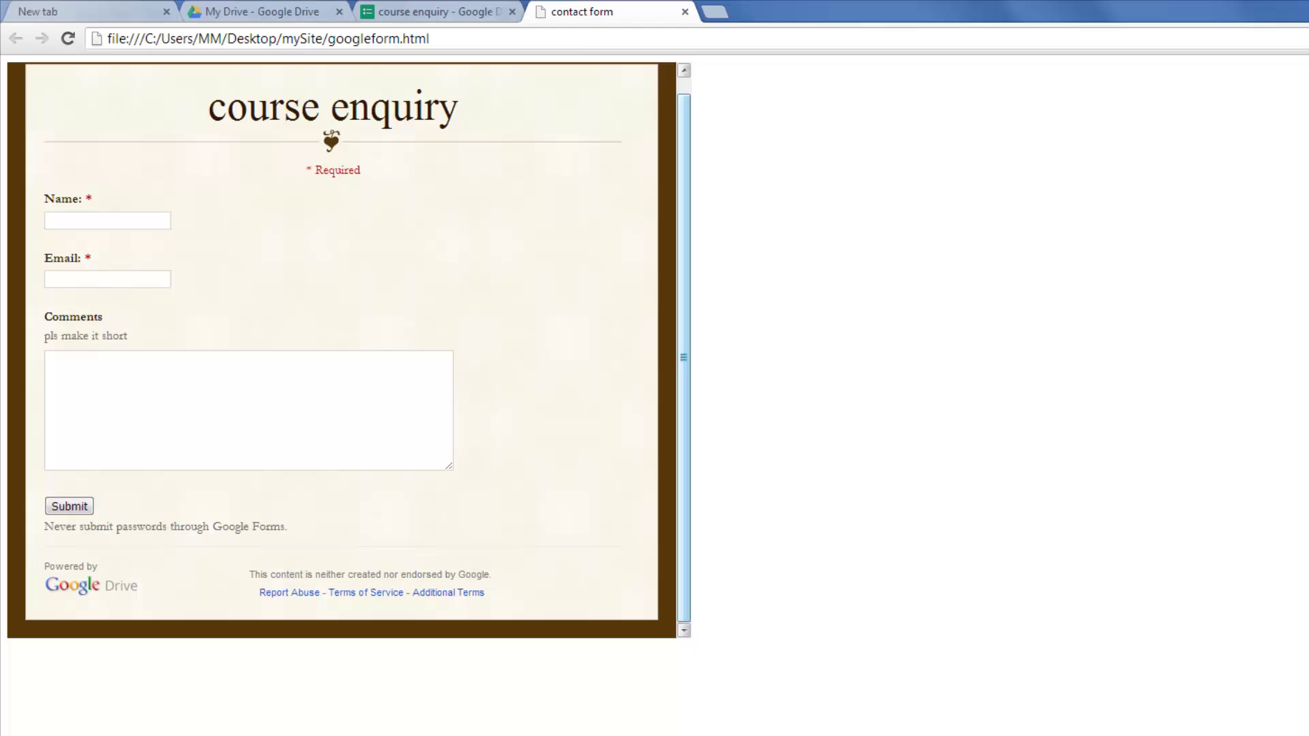
- Add the word 'home' below the iframe and link it to index.html
key(alt+Tab)
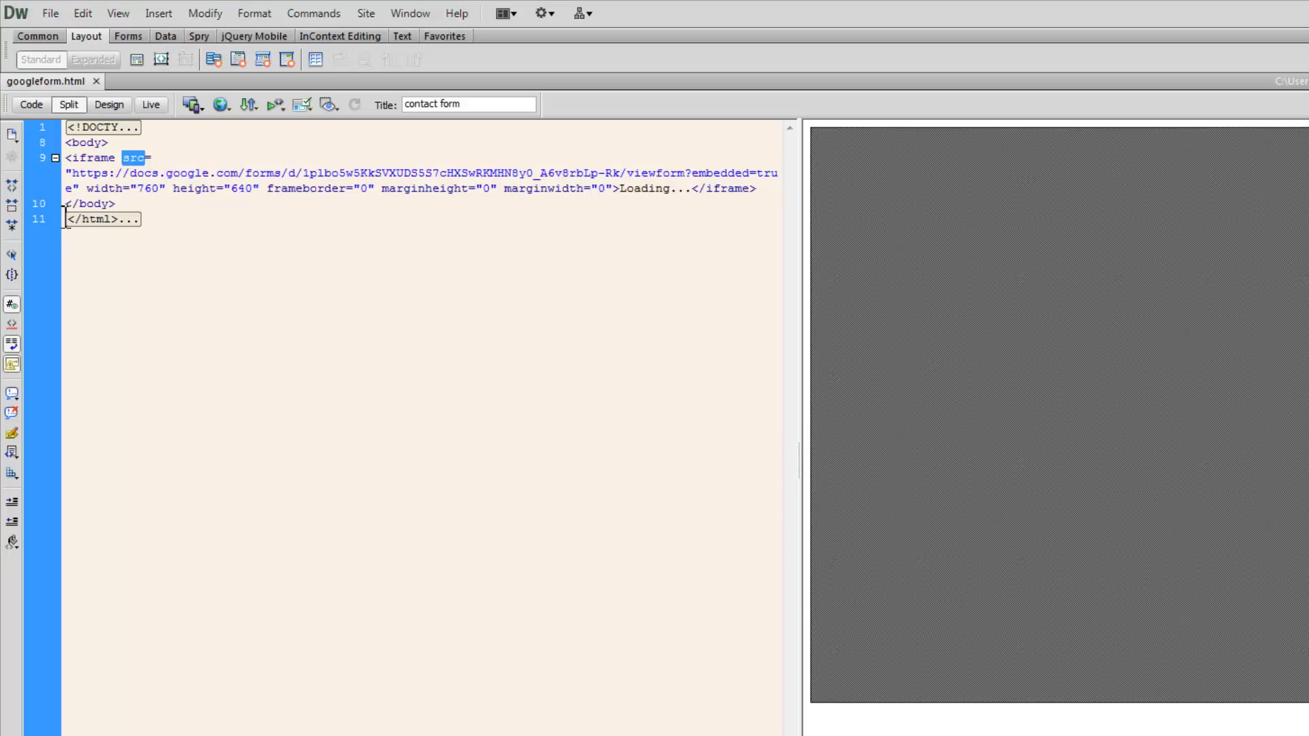
click(766, 184)
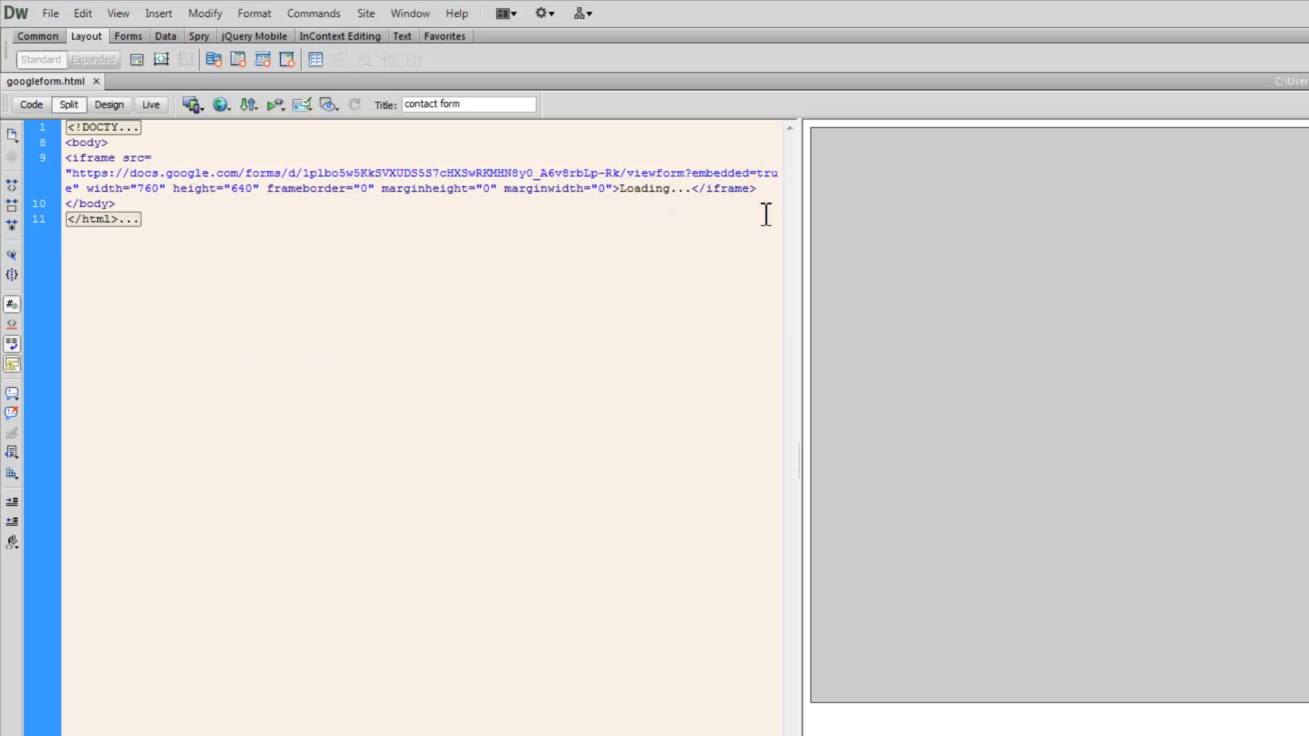
key(Return)
text(home)
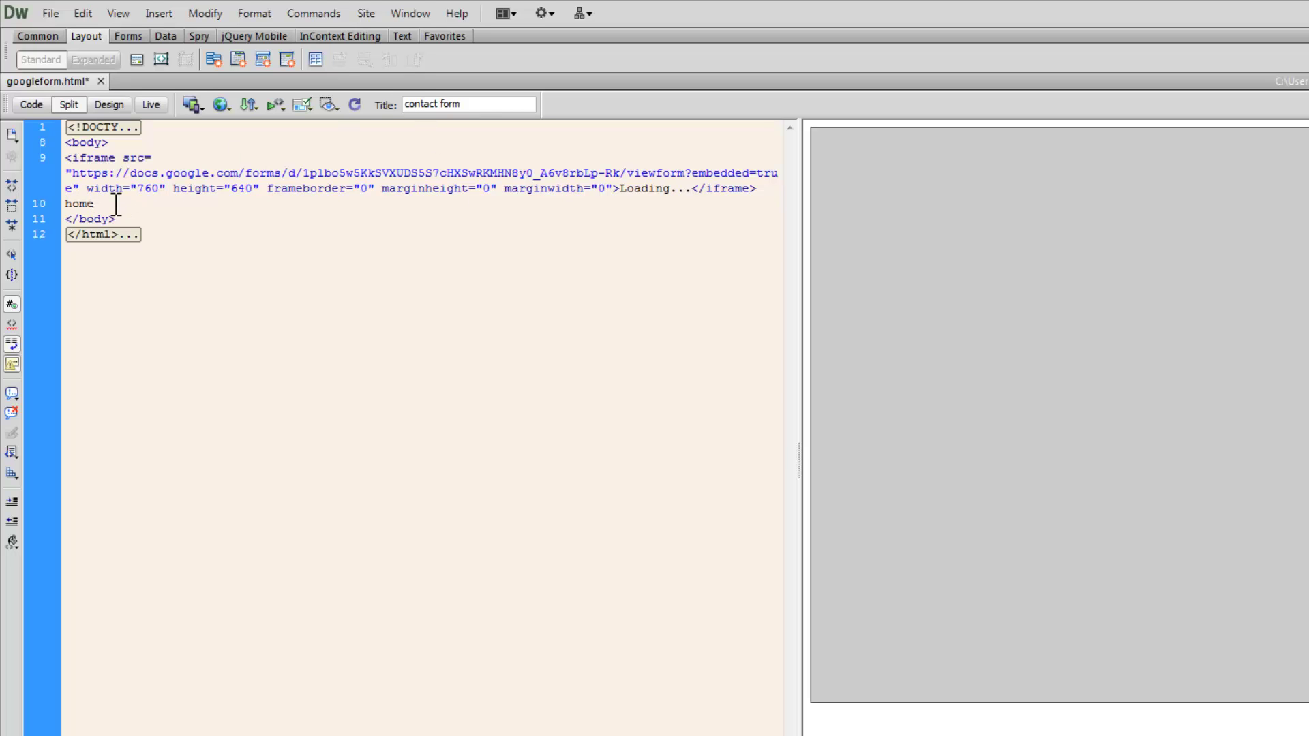
drag(111, 203, 65, 203)
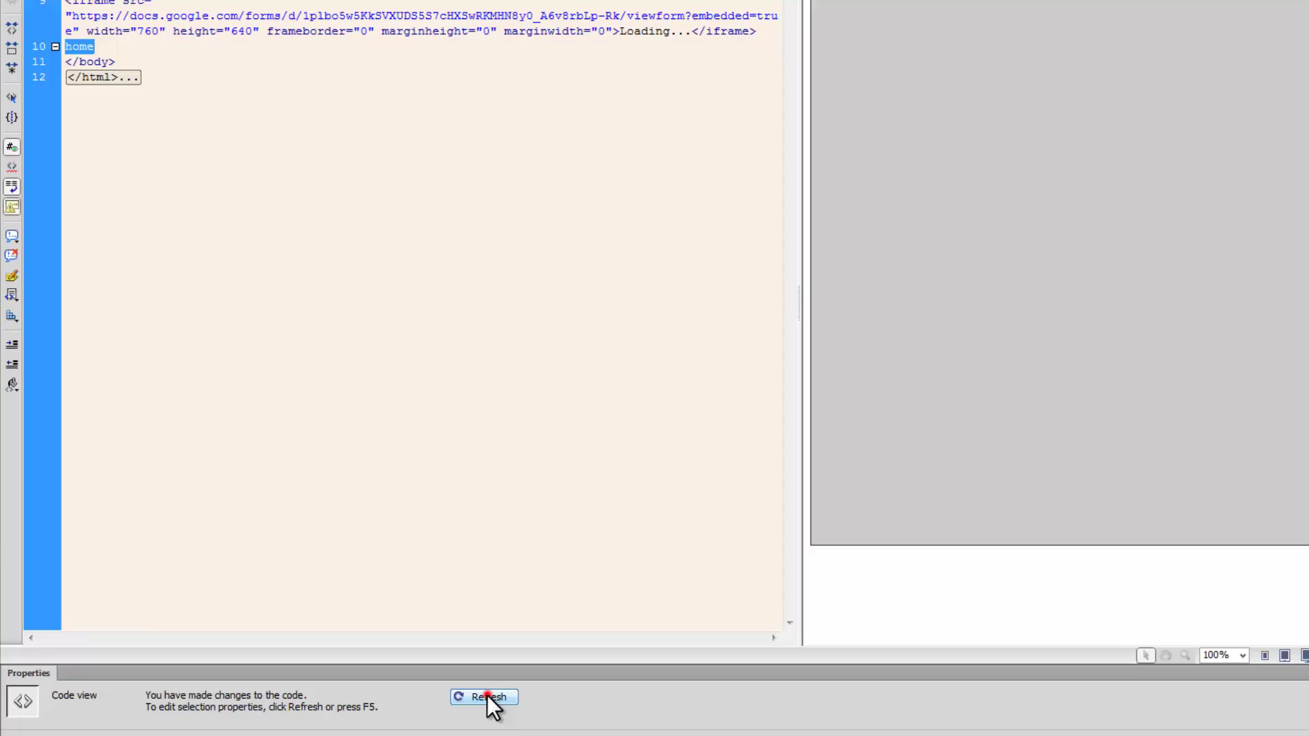
click(487, 616)
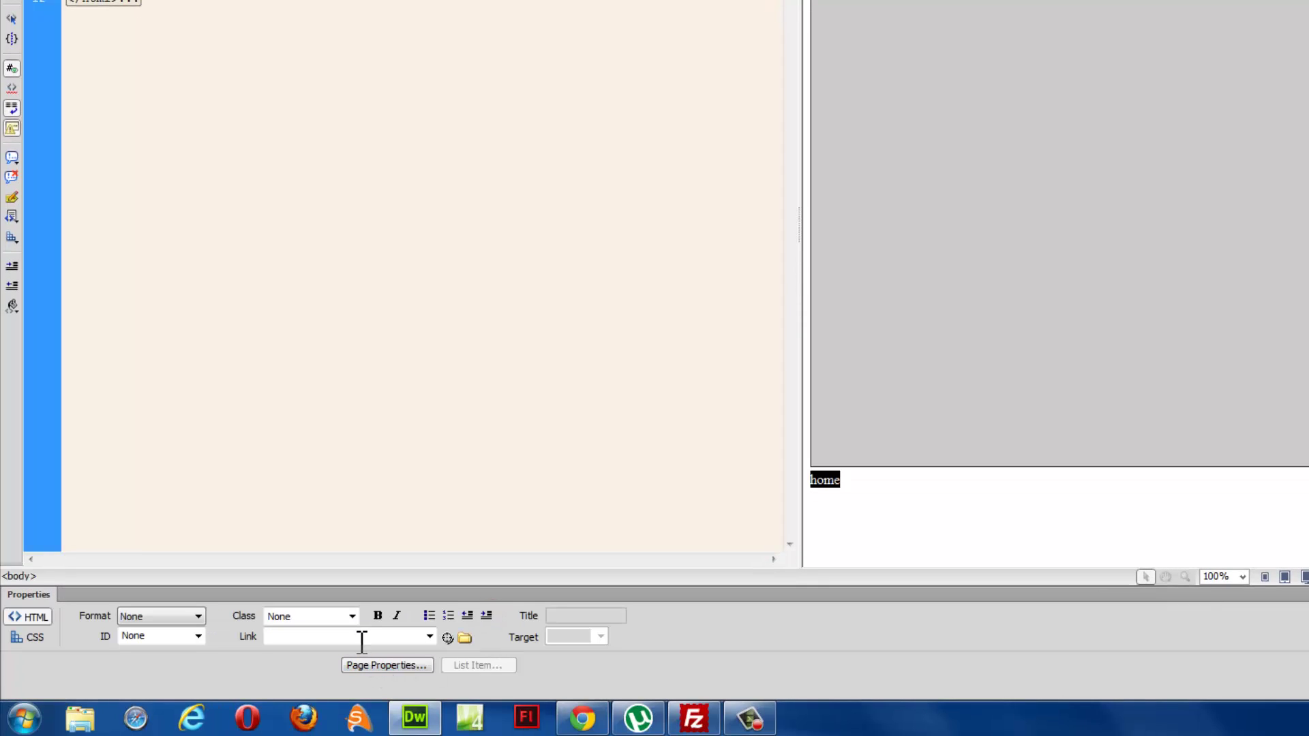
click(363, 636)
text(index.h)
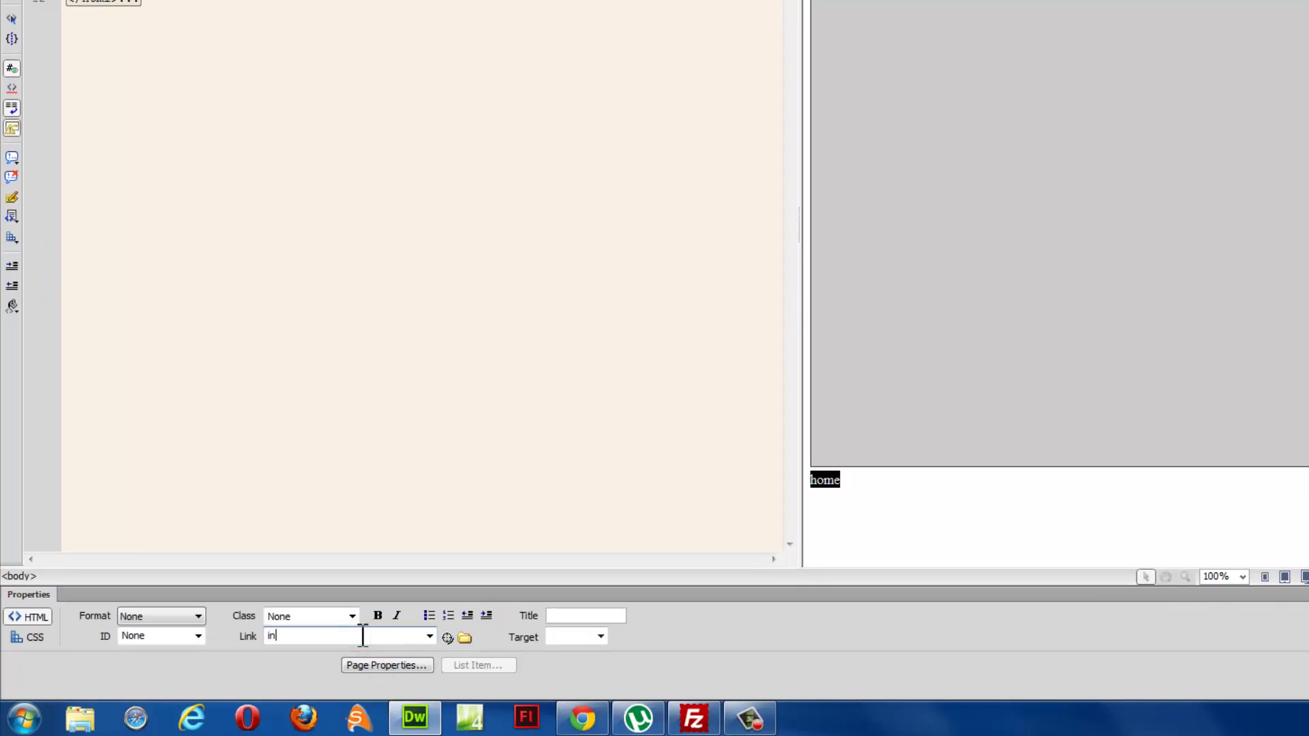
text(tml)
key(Return)
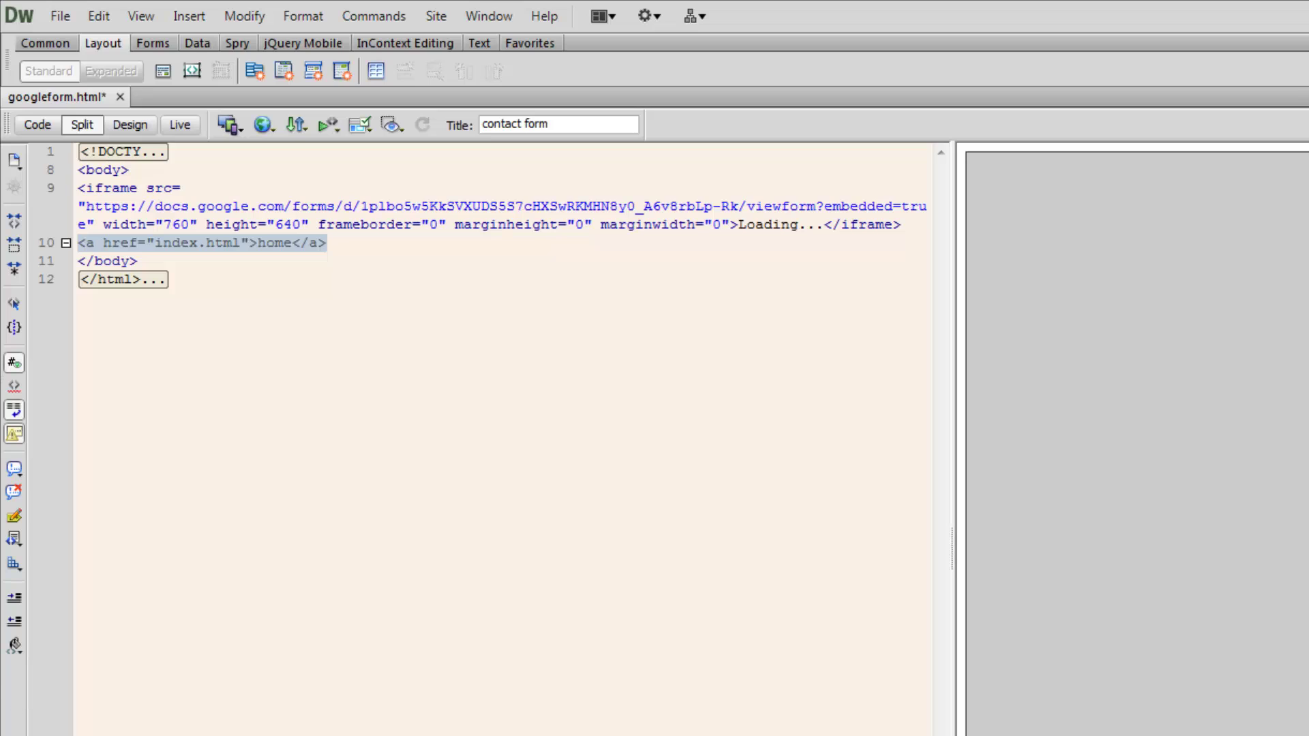
- Save googleform.html and switch to FileZilla
click(60, 15)
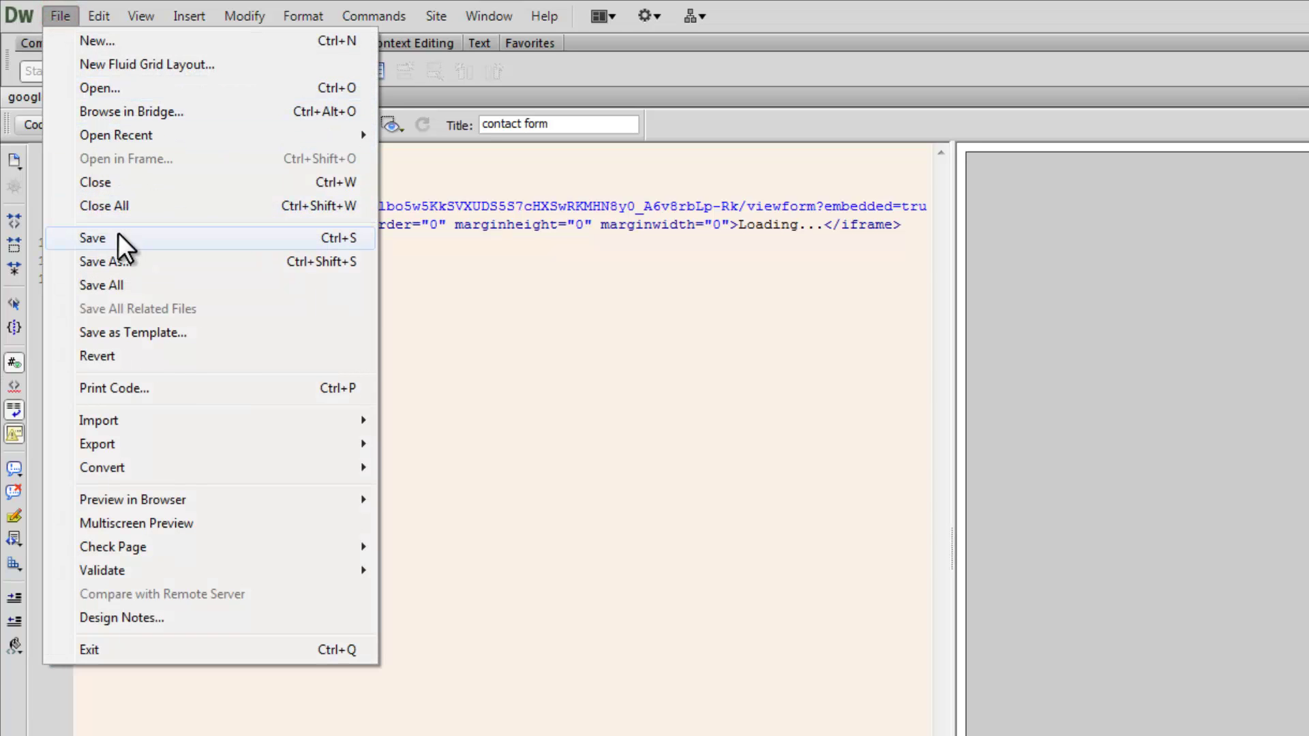
click(120, 238)
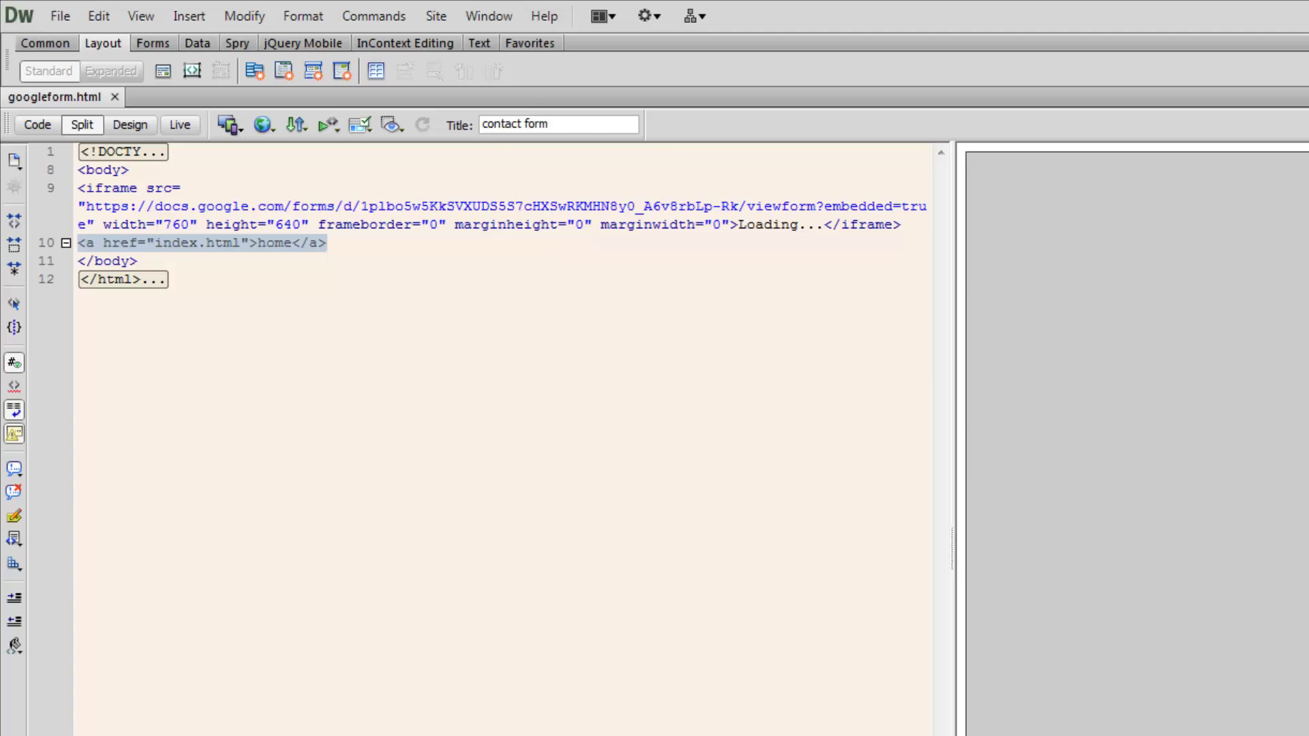
key(alt+Tab)
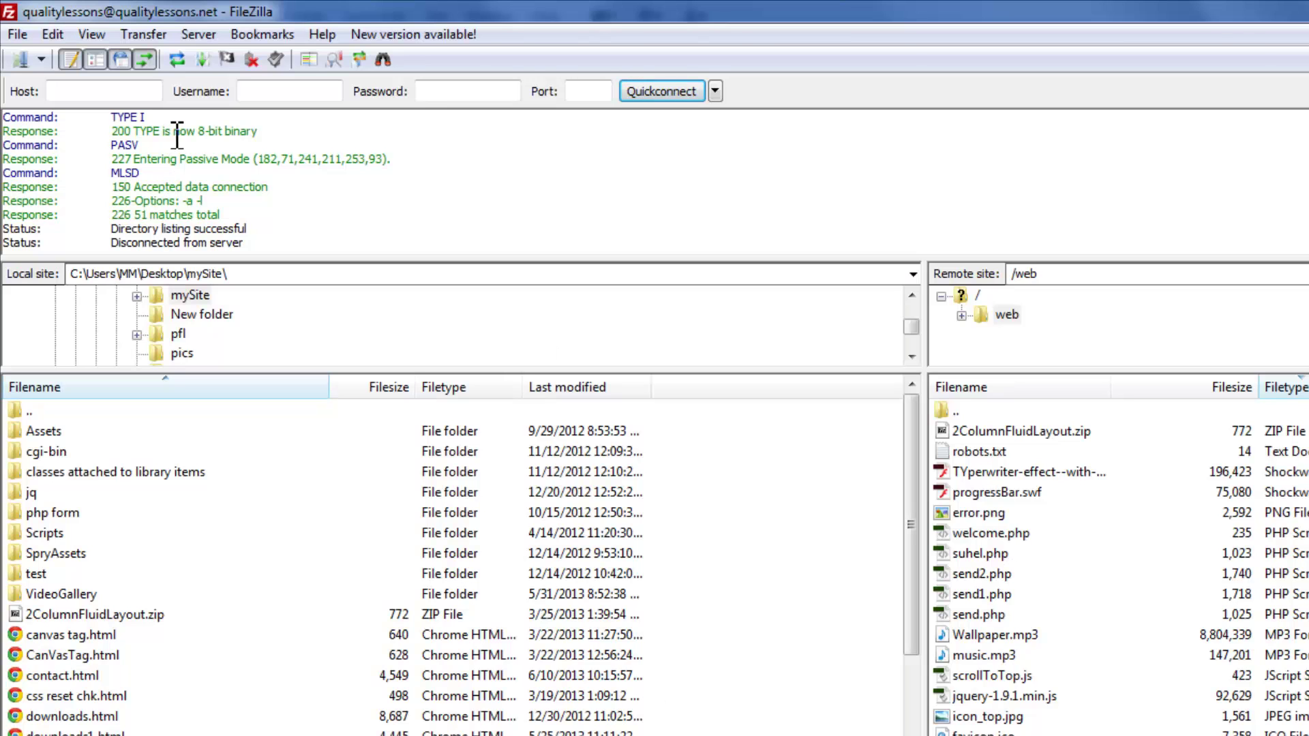
- Upload the updated googleform.html to /web, overwriting the older 511-byte copy
click(178, 59)
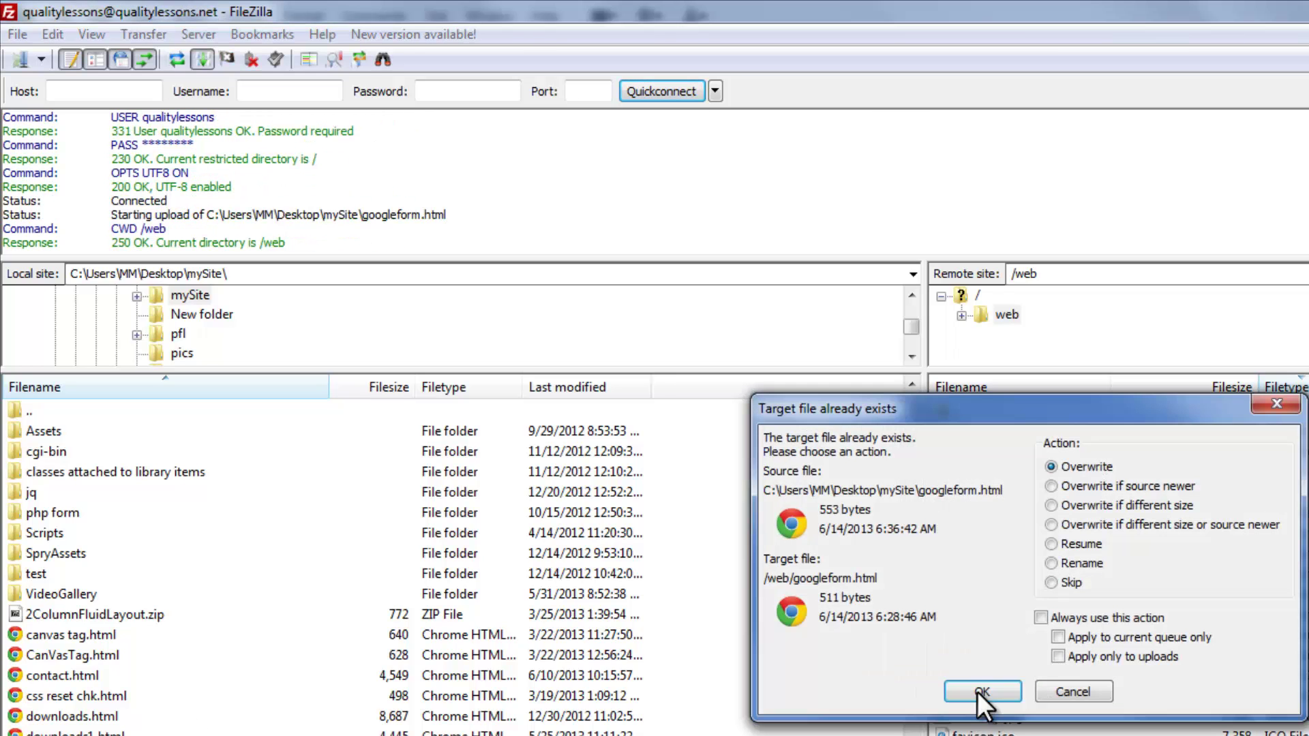
click(978, 690)
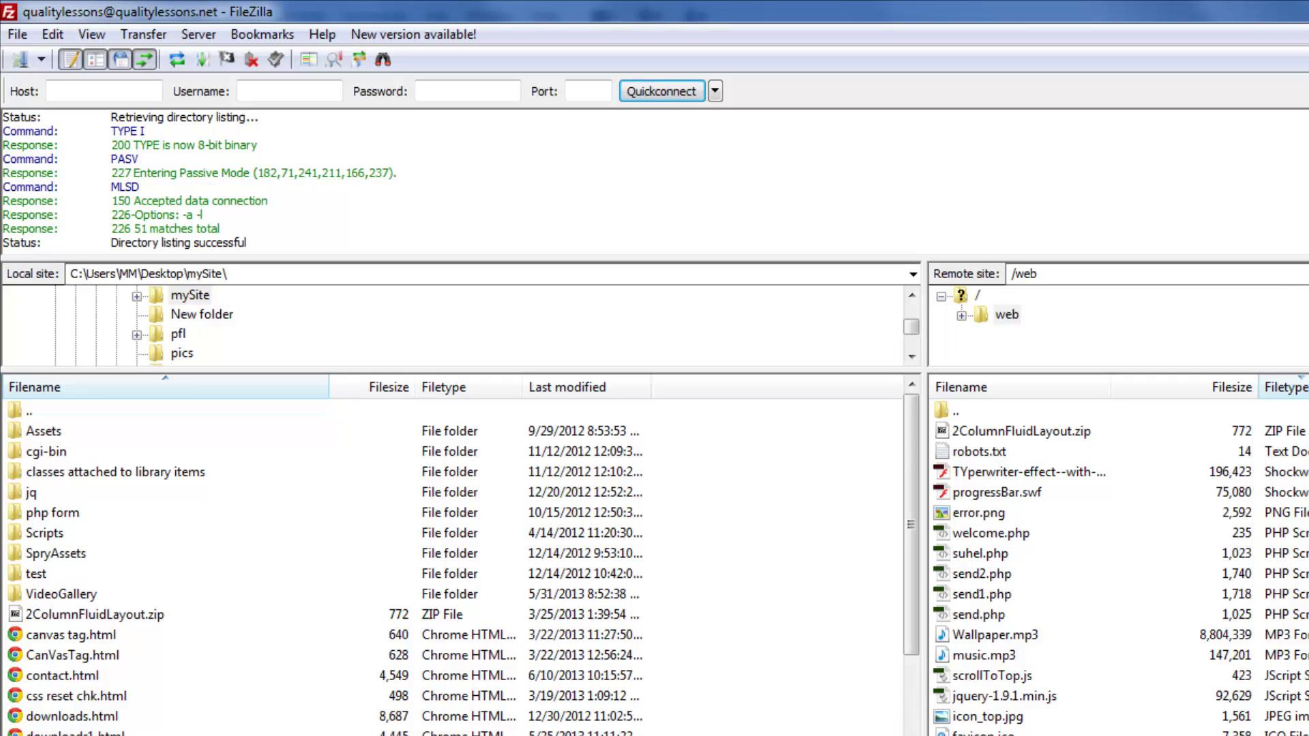
- Load qualitylessons.net/googleform.html in a new Chrome tab, then return to the local contact form tab
key(alt+Tab)
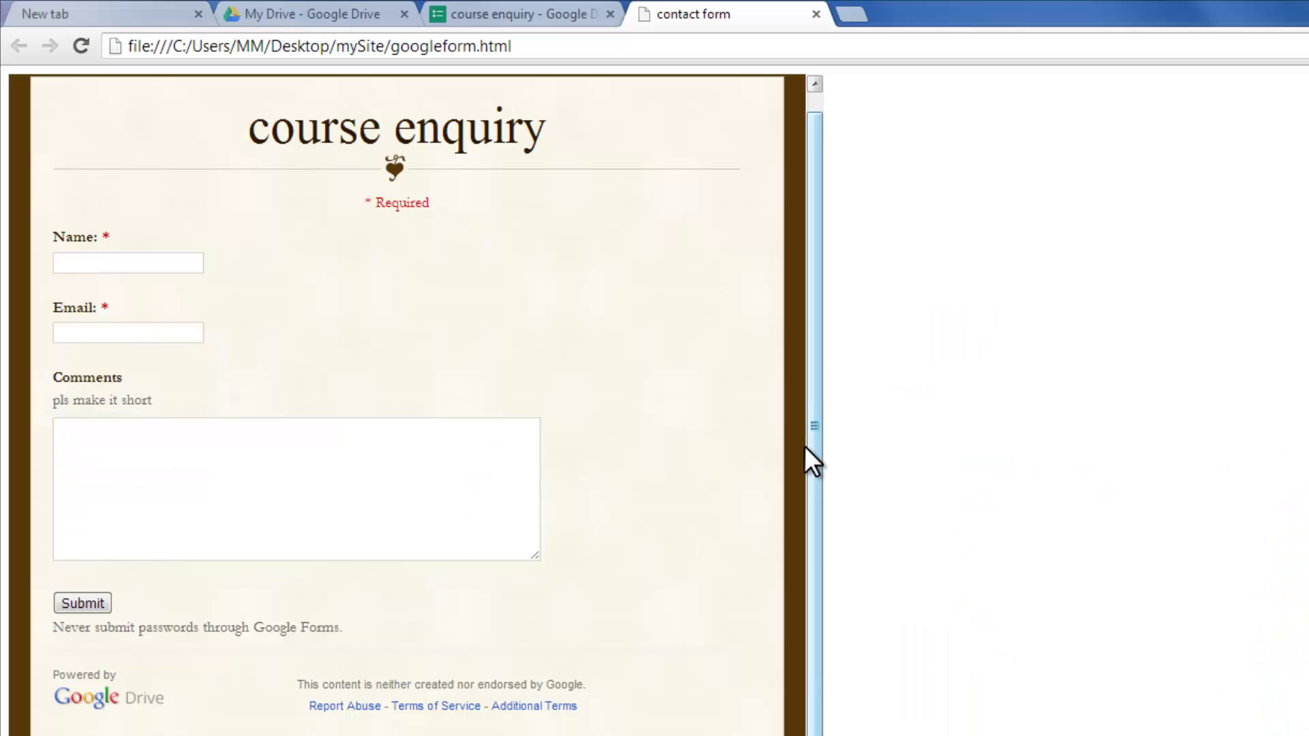
click(859, 13)
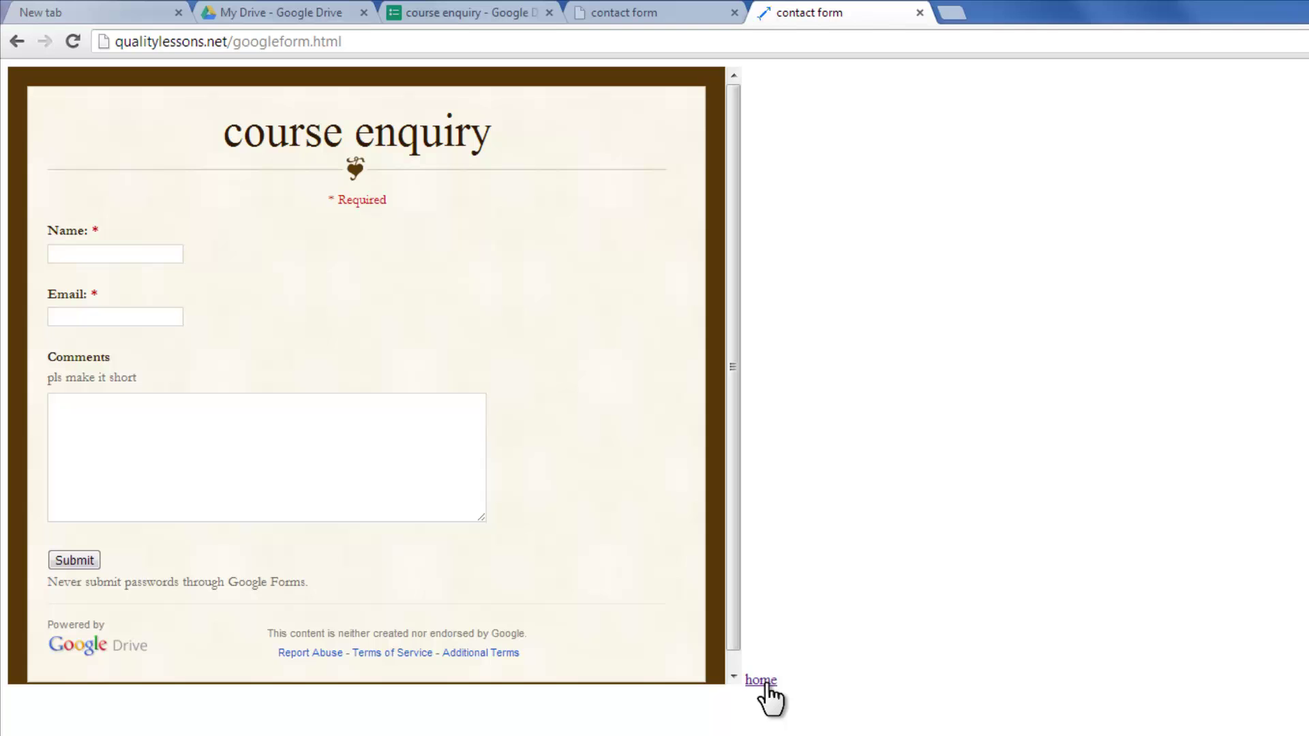
click(257, 12)
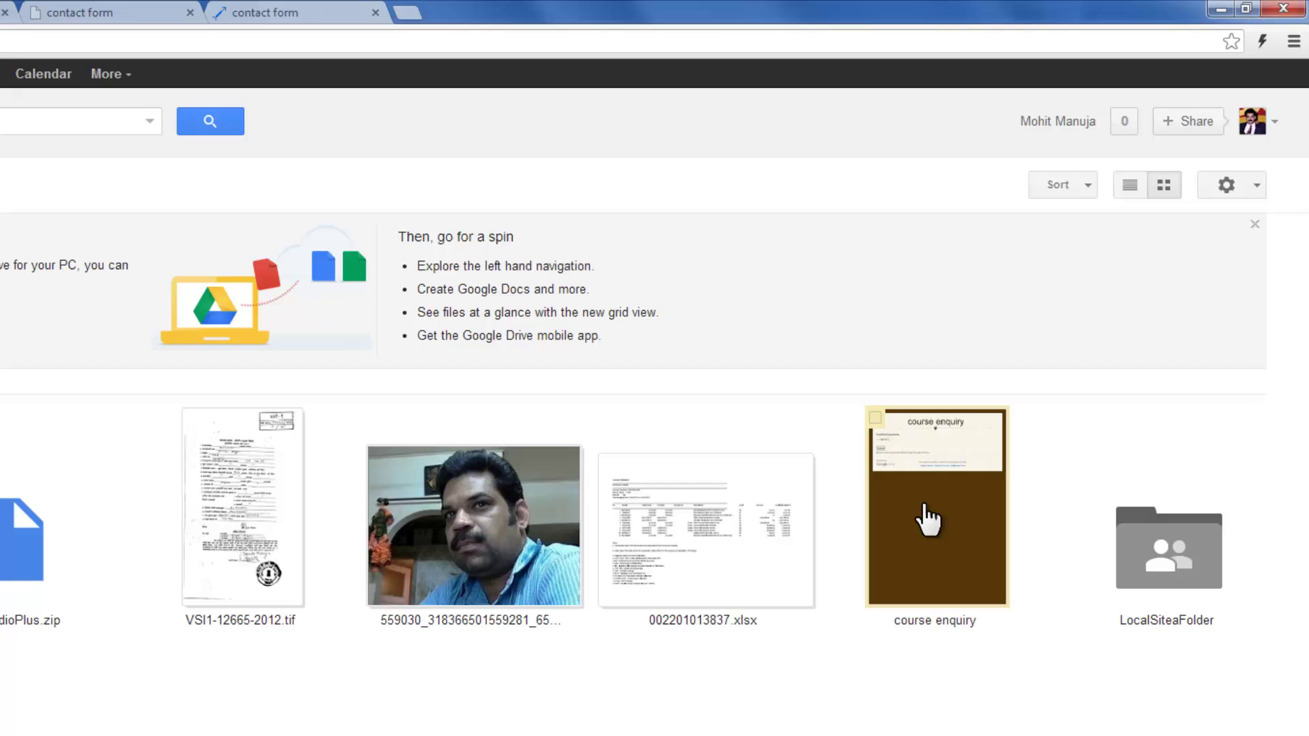
click(80, 9)
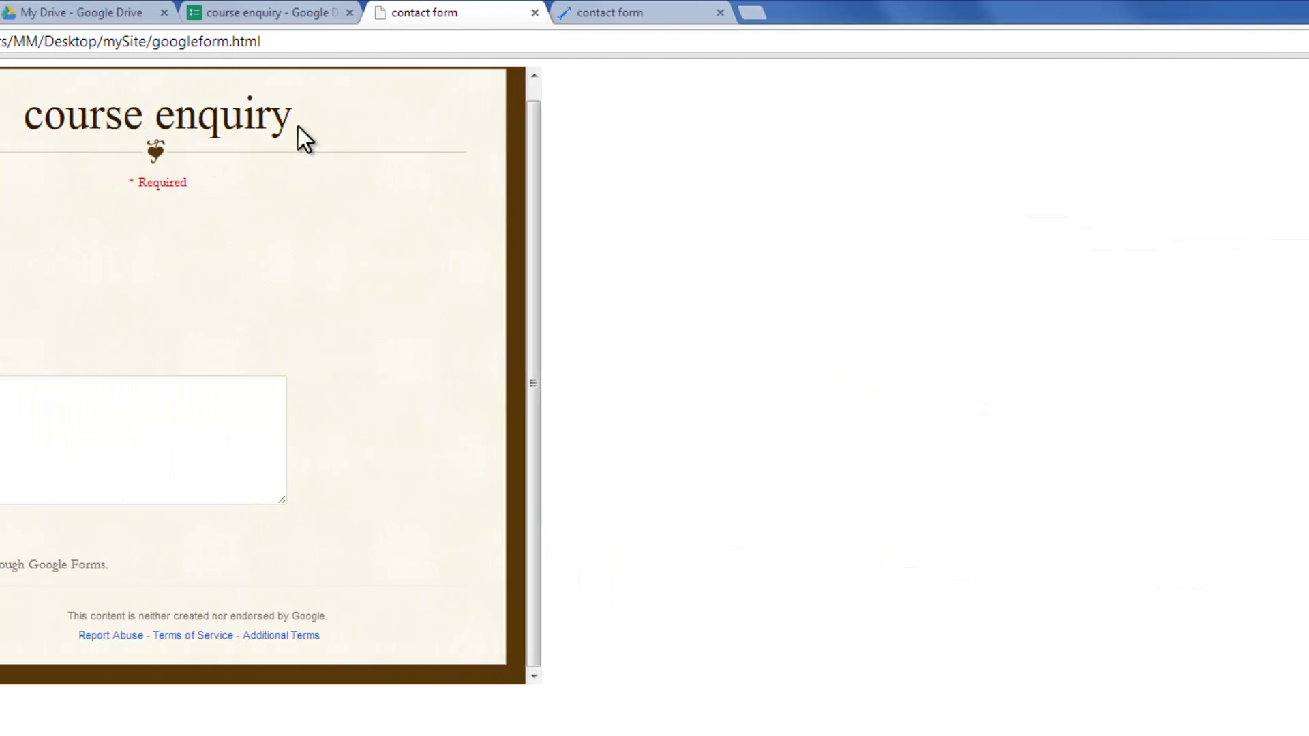
- Create a new response spreadsheet named 'course enquiry (Responses)' for the course enquiry form
click(246, 12)
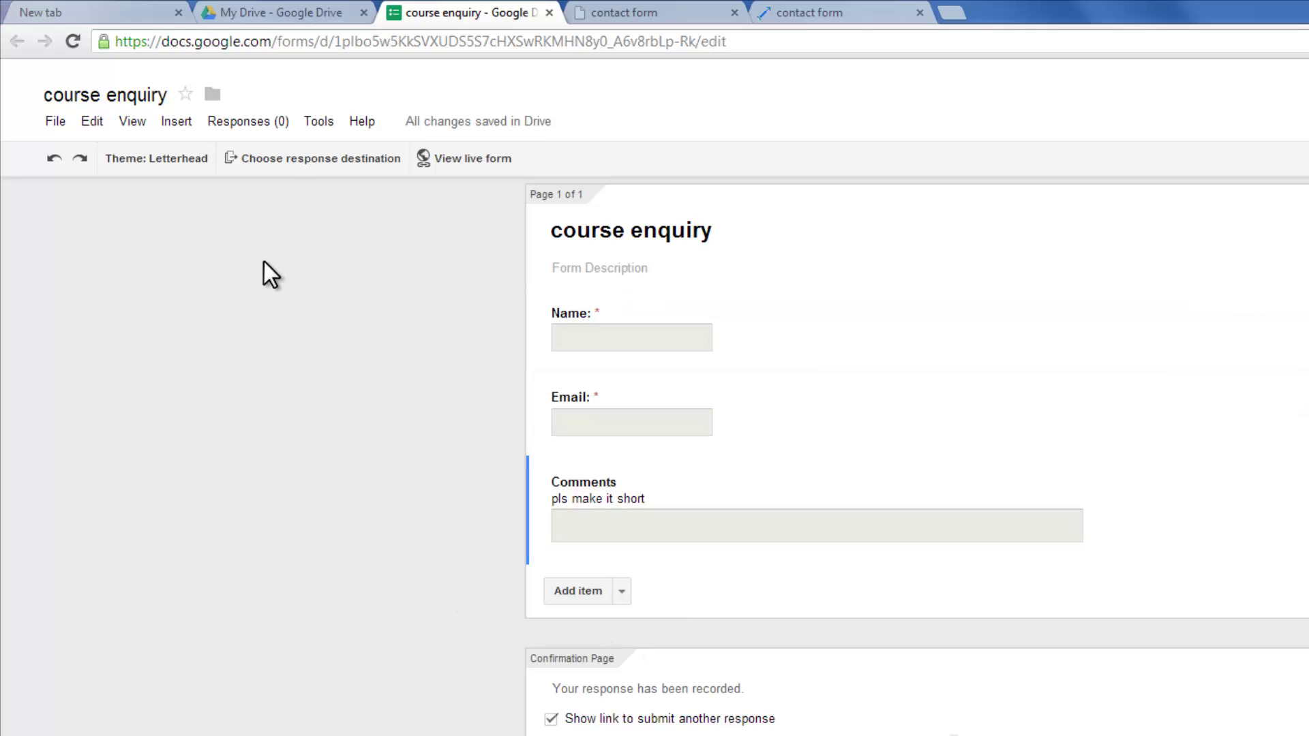
click(286, 162)
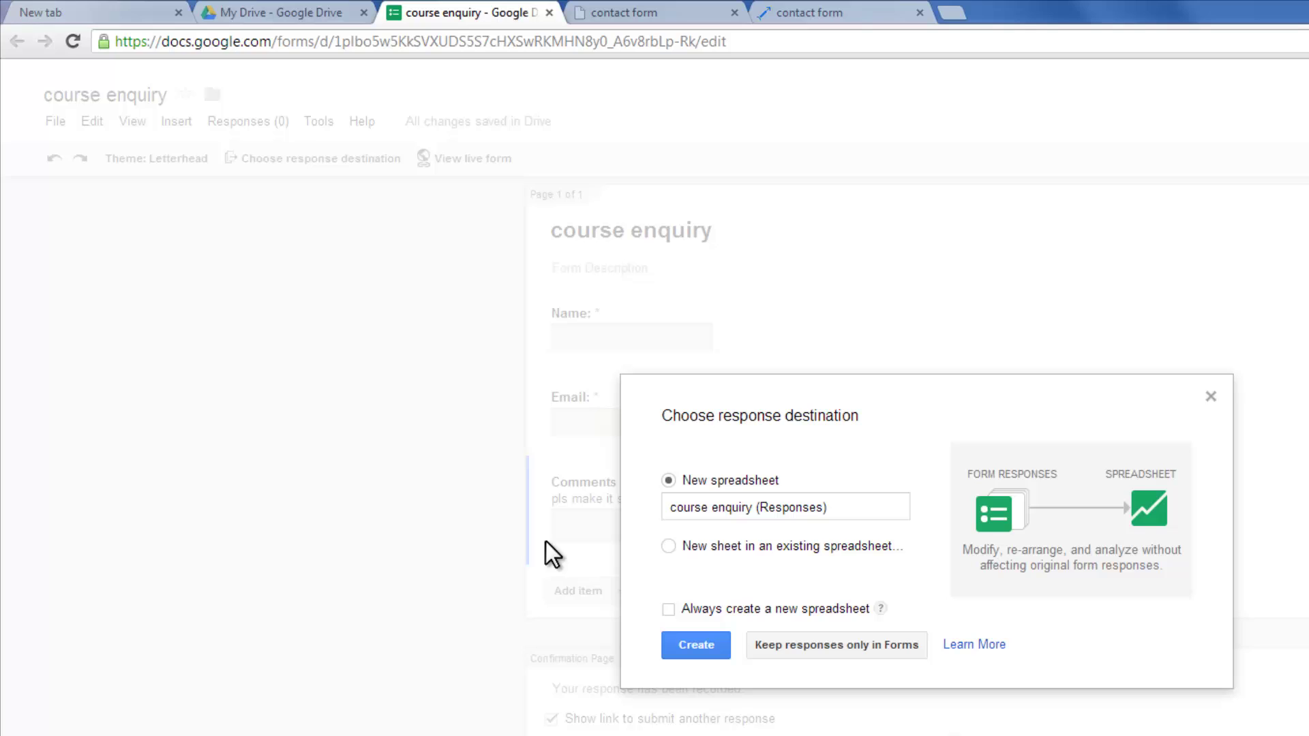
drag(667, 507, 844, 507)
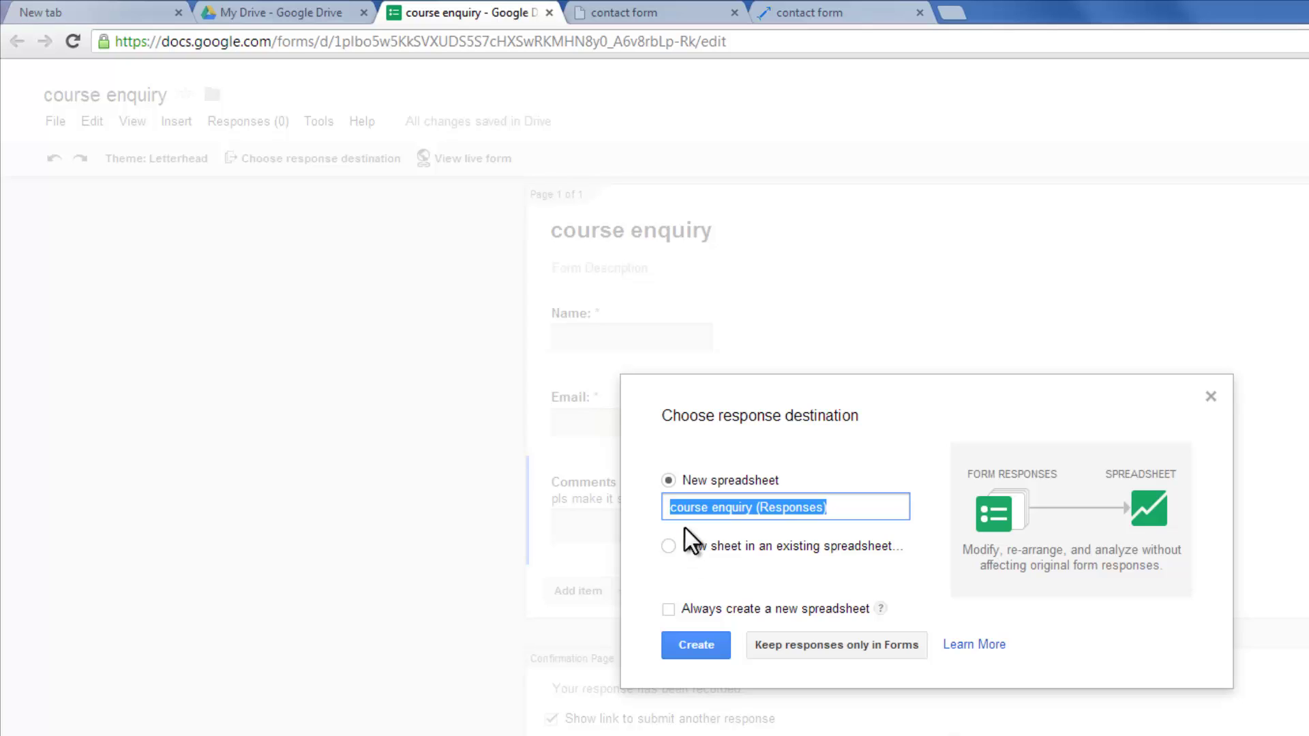
click(697, 645)
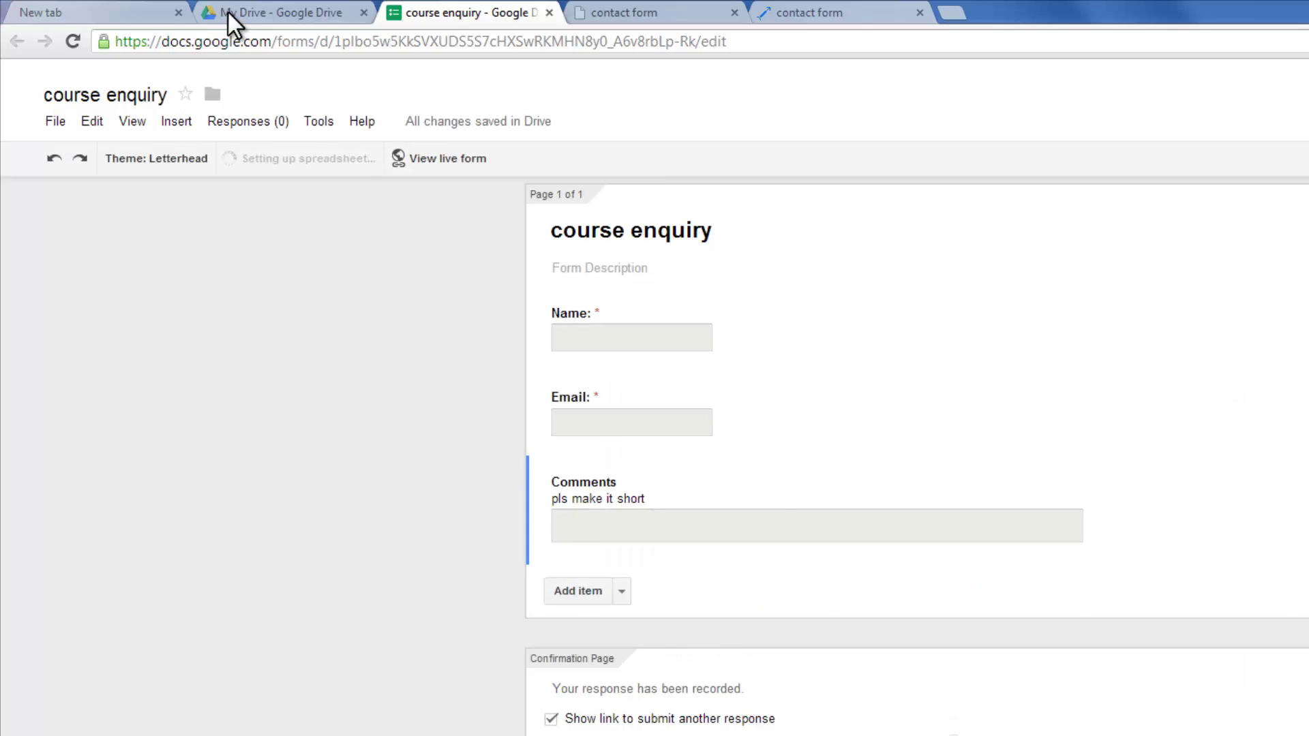
- Open the 'course enquiry (Responses)' spreadsheet from the Google Drive file list
click(228, 11)
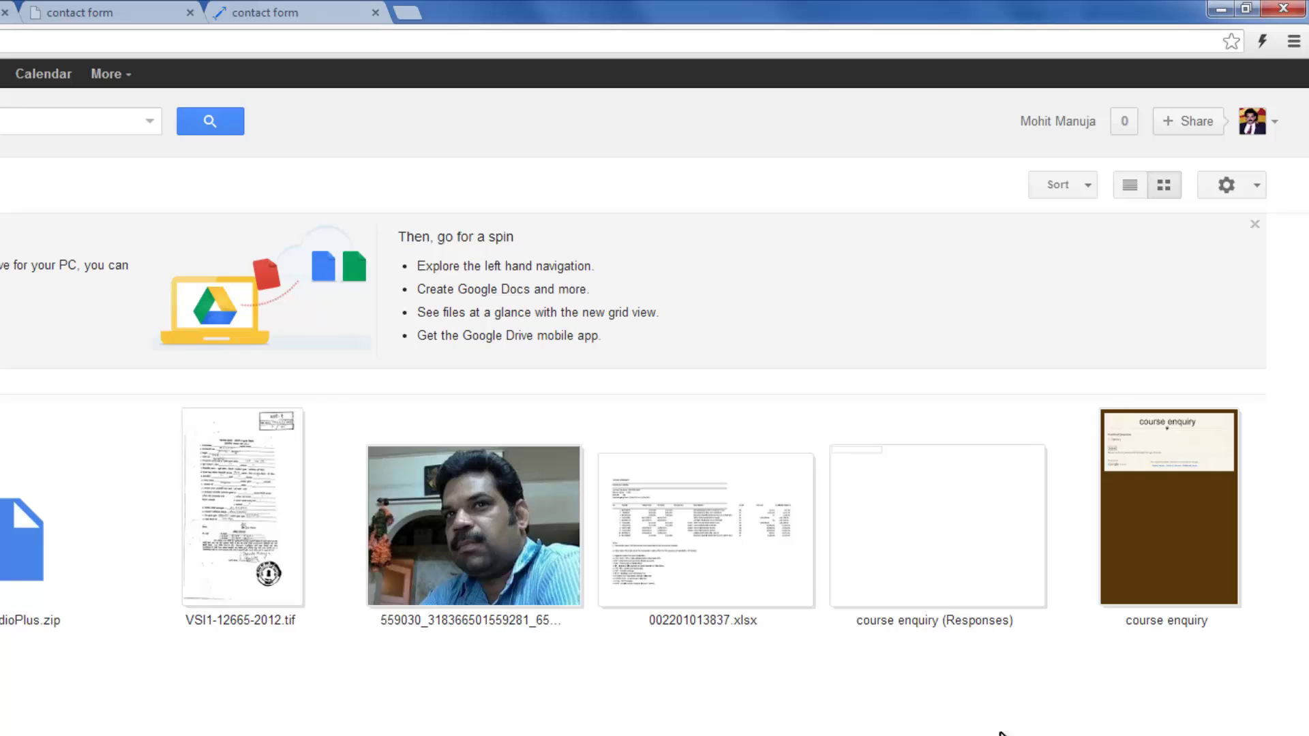
click(939, 569)
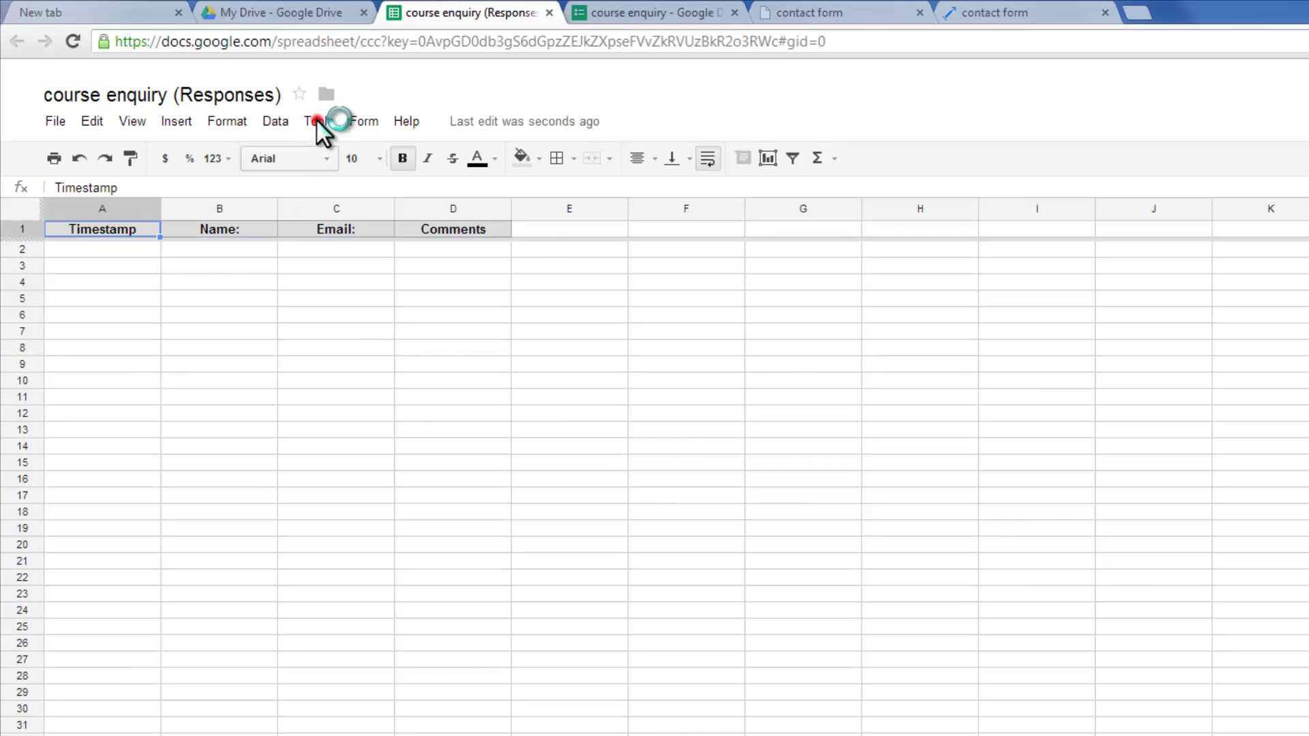
- Add a notification rule that emails right away when a user submits a form
click(319, 124)
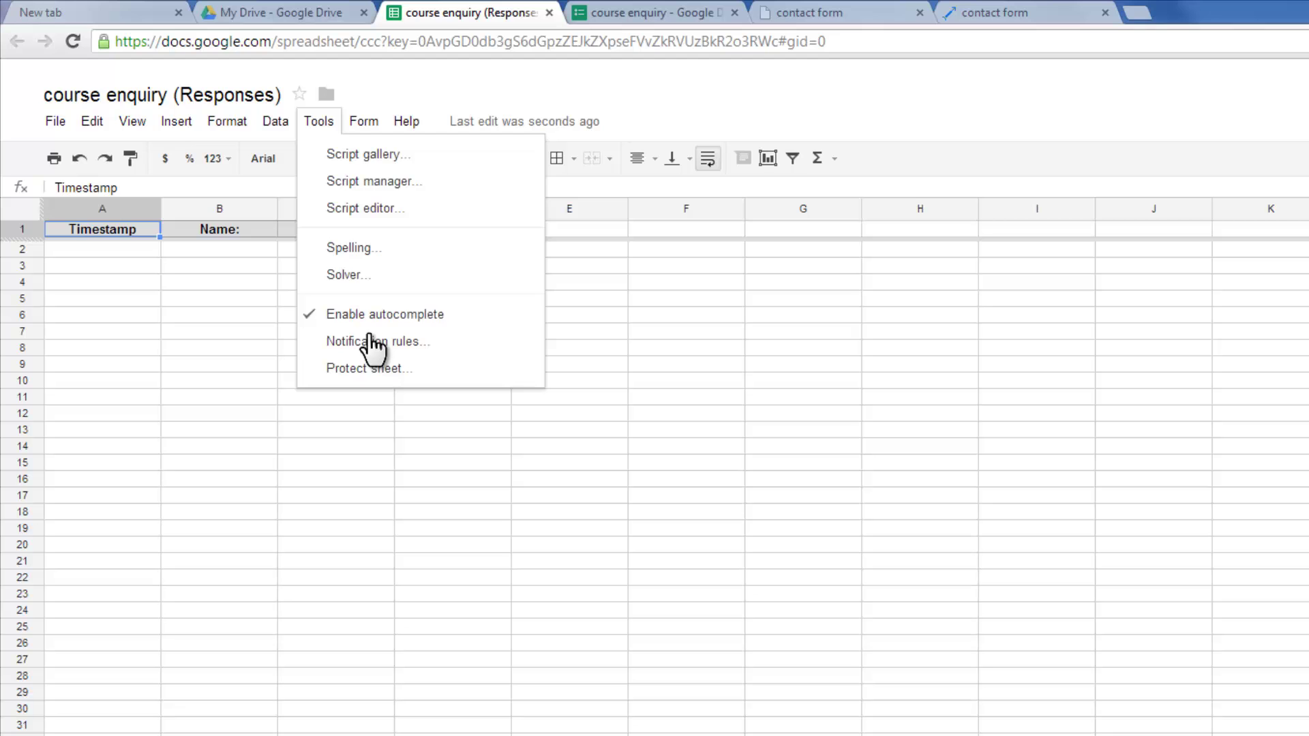
click(369, 339)
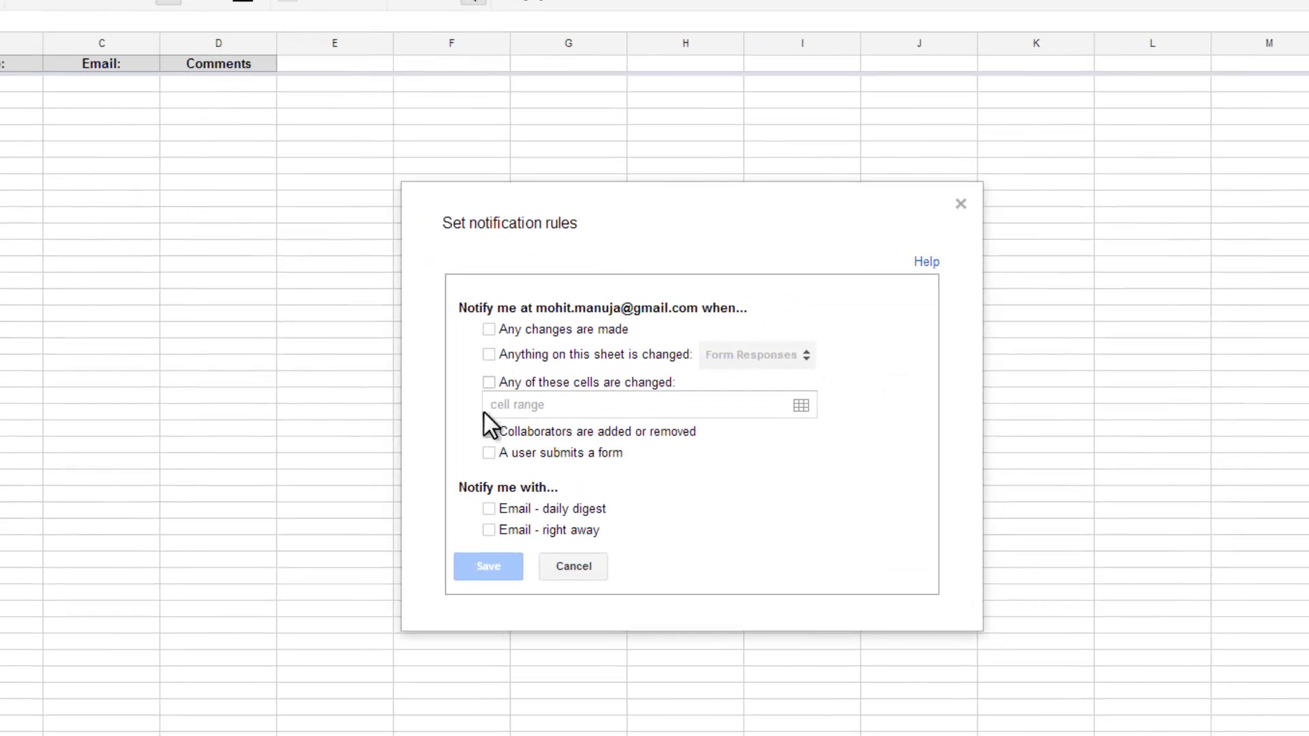
click(488, 531)
click(489, 565)
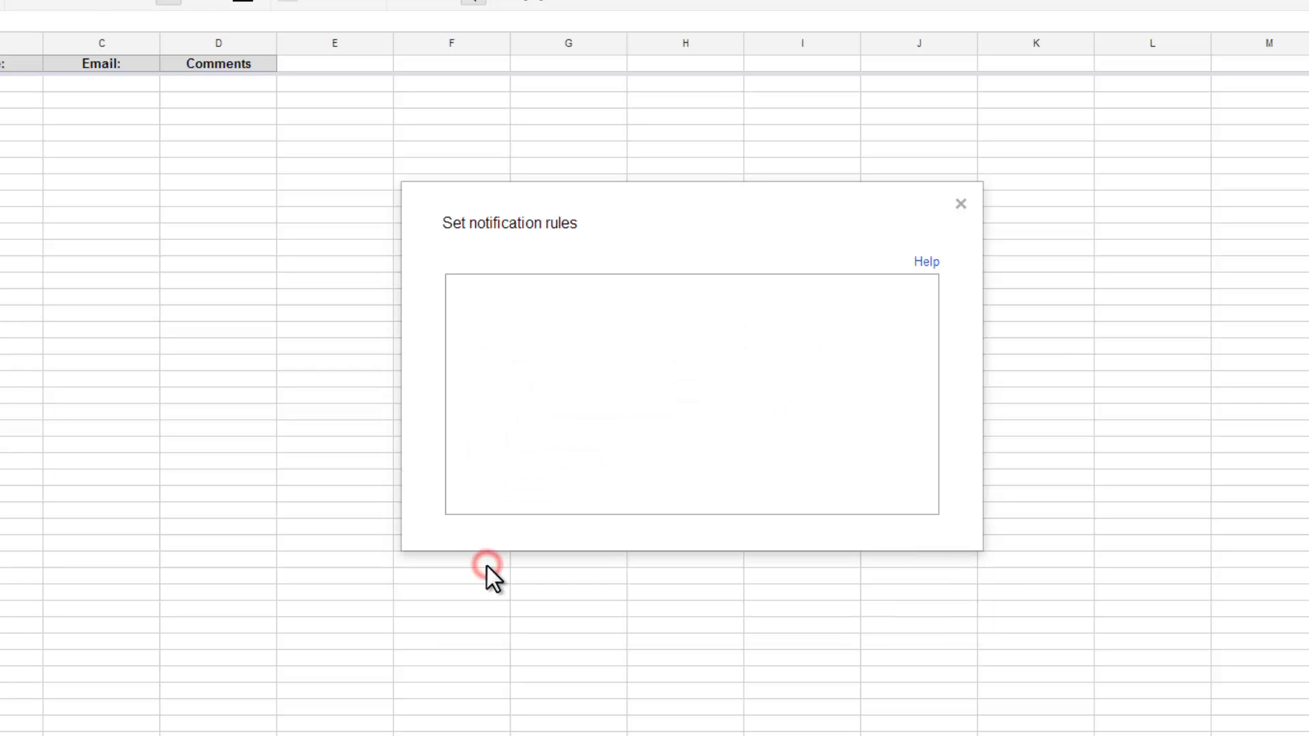
click(486, 566)
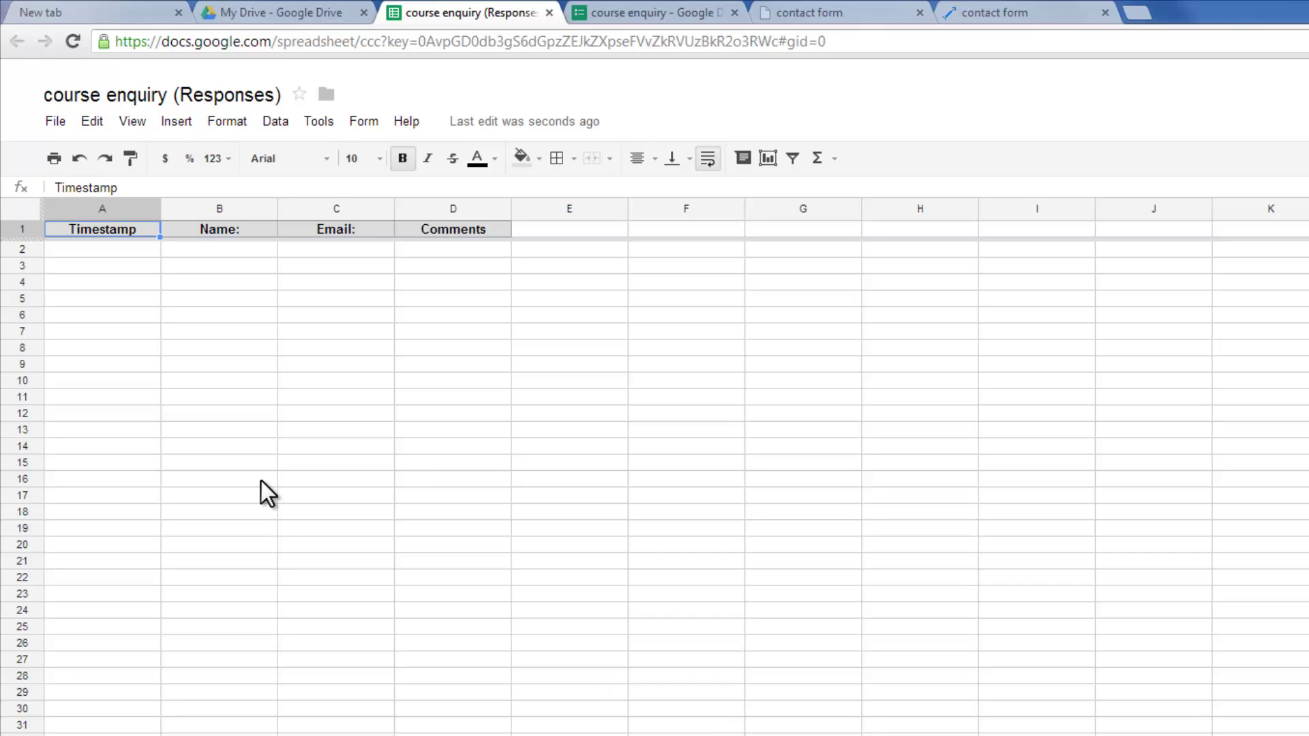
- On the live form, enter a test name, e-mail address and the comment 'hi there ! cool studd bud ..'
click(990, 15)
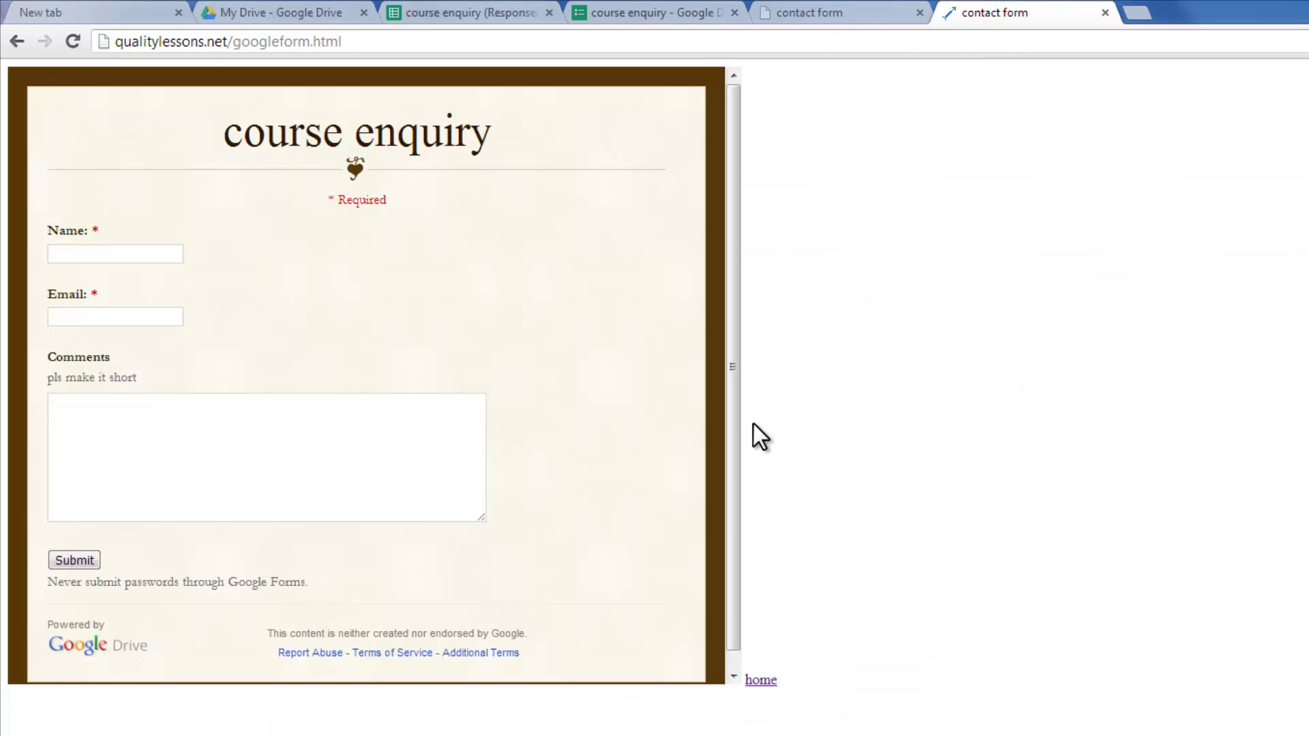
click(139, 252)
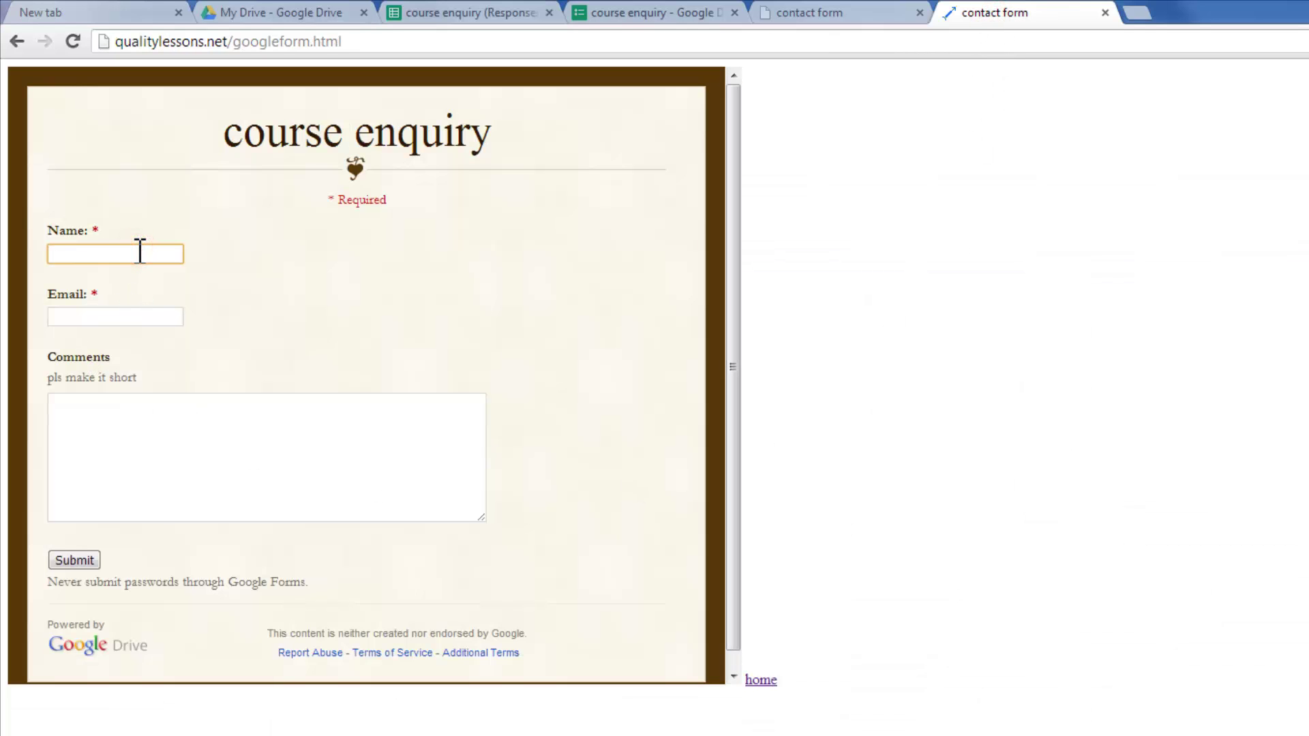
key(Tab)
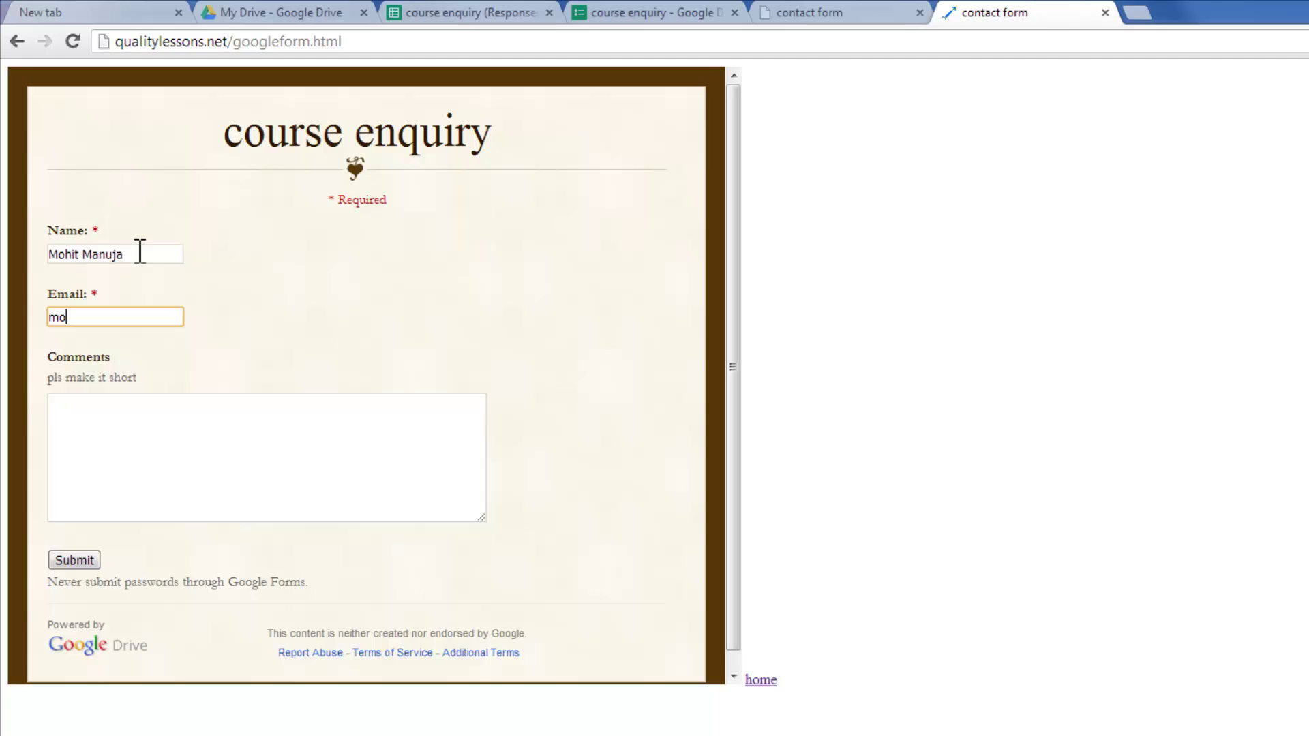
key(Tab)
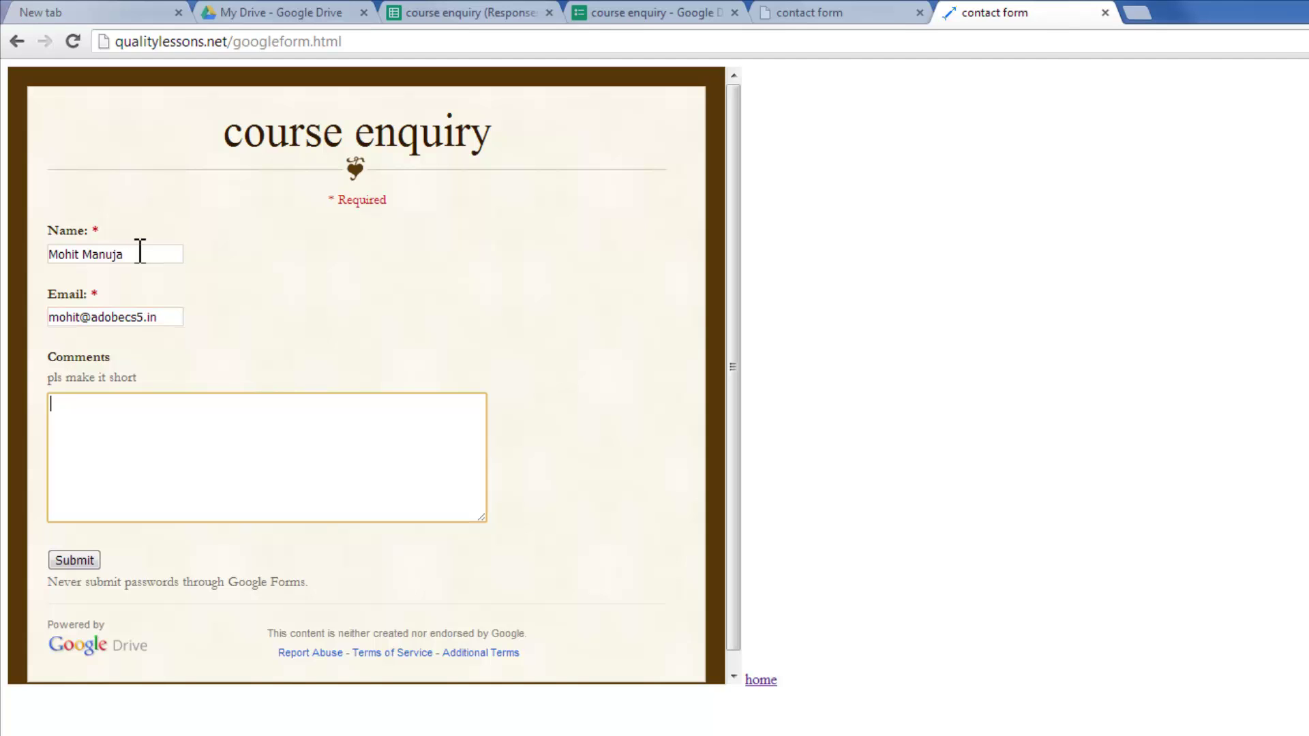
text(hi there ! cool studd bud )
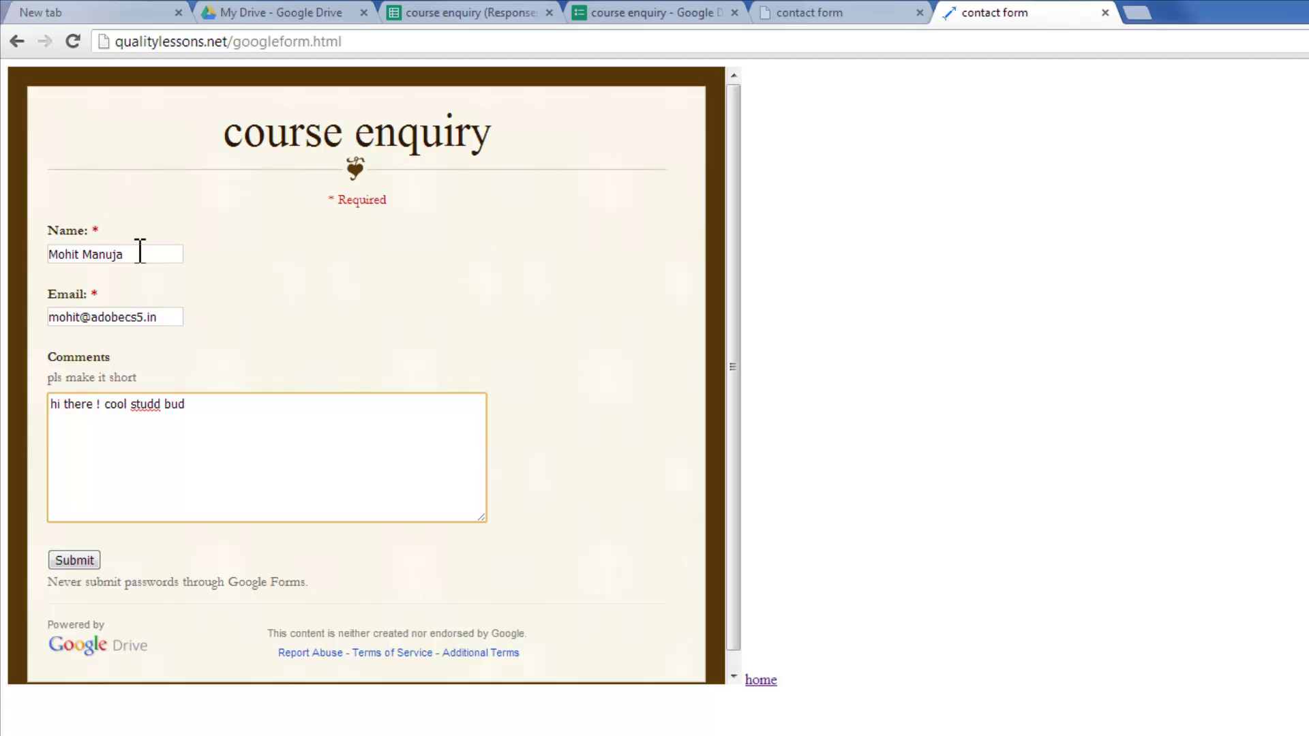
text(..)
- Correct 'studd' to 'stuff', submit the enquiry, then test the home link and close its tab
right_click(141, 404)
click(137, 415)
double_click(162, 404)
drag(152, 407, 151, 409)
text(ff)
click(79, 559)
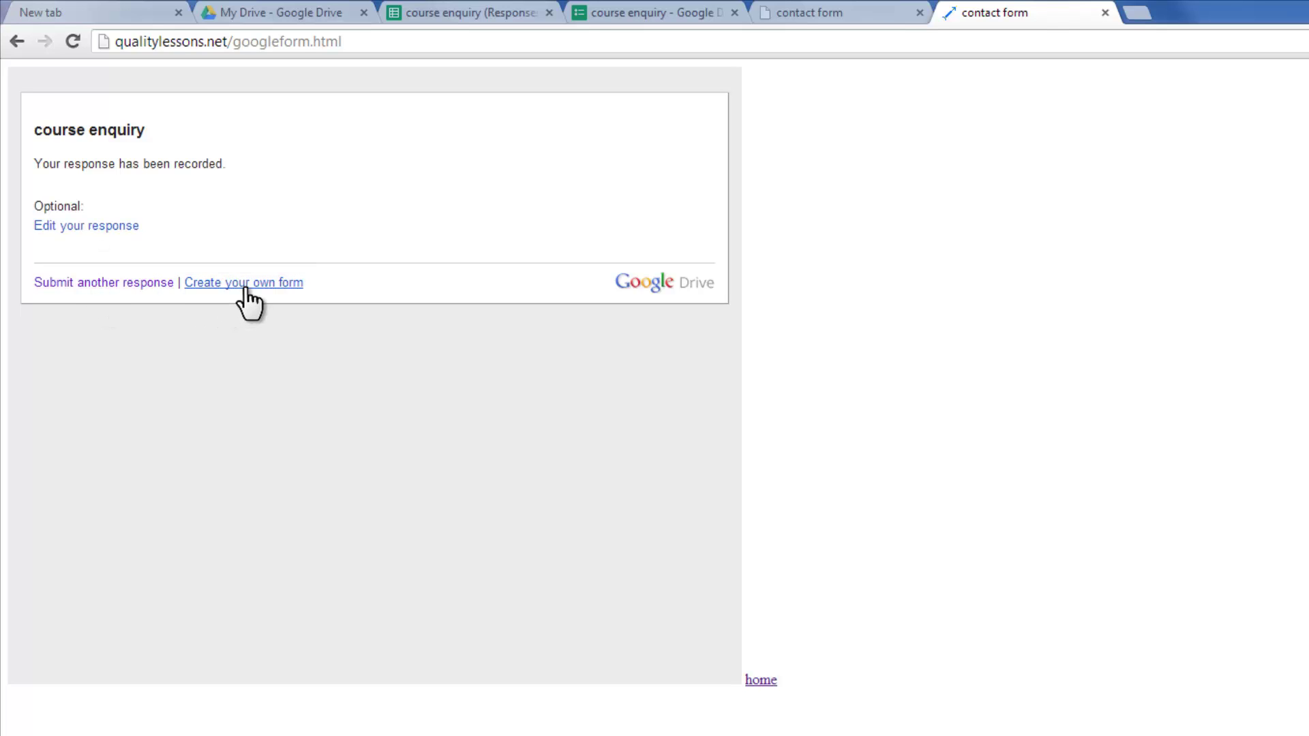
click(763, 682)
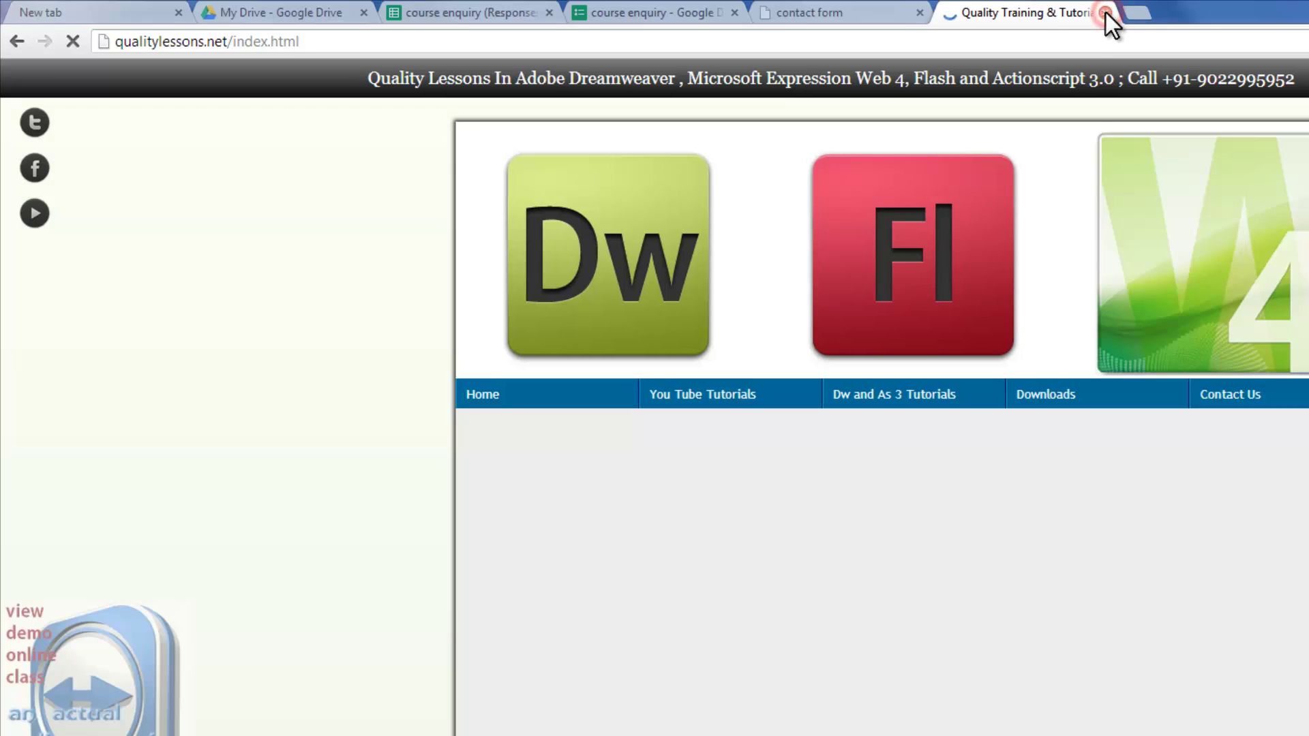
click(1106, 14)
- Go to the My Drive tab to reopen the course enquiry (Responses) sheet
click(260, 14)
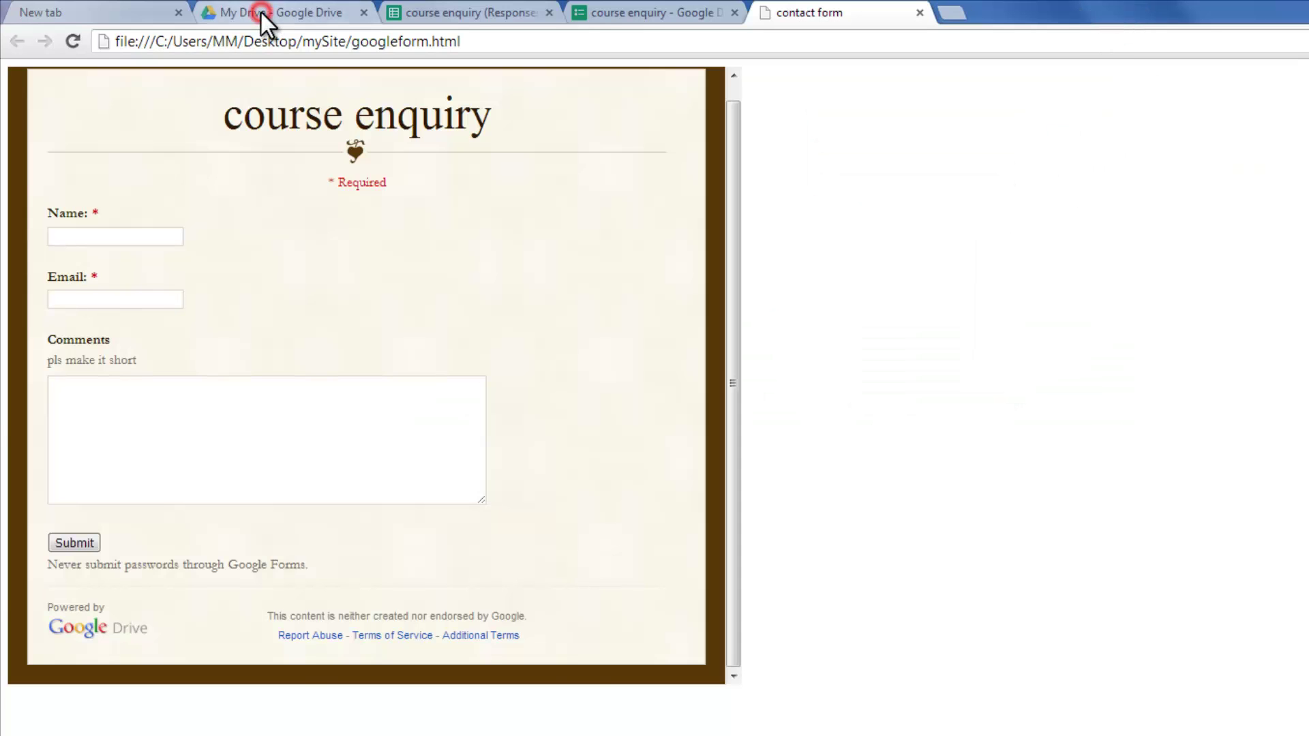